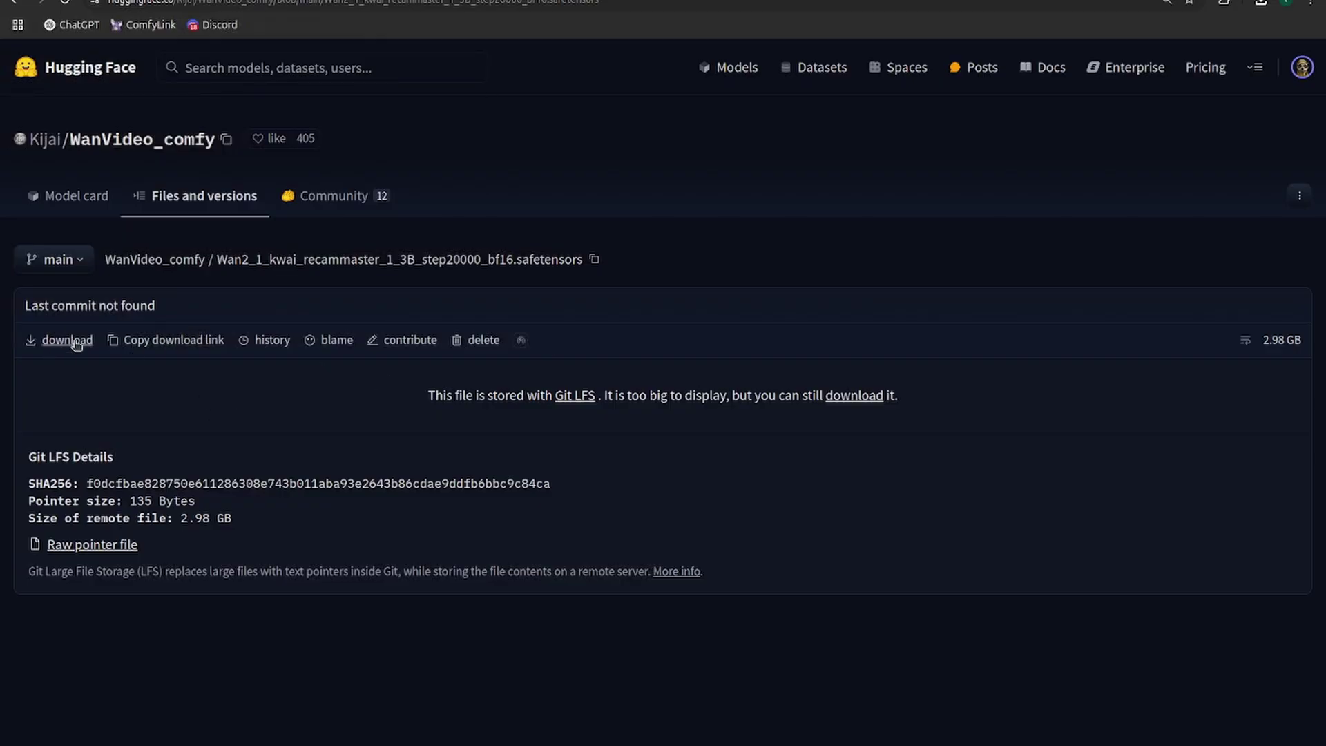
key(alt+Tab)
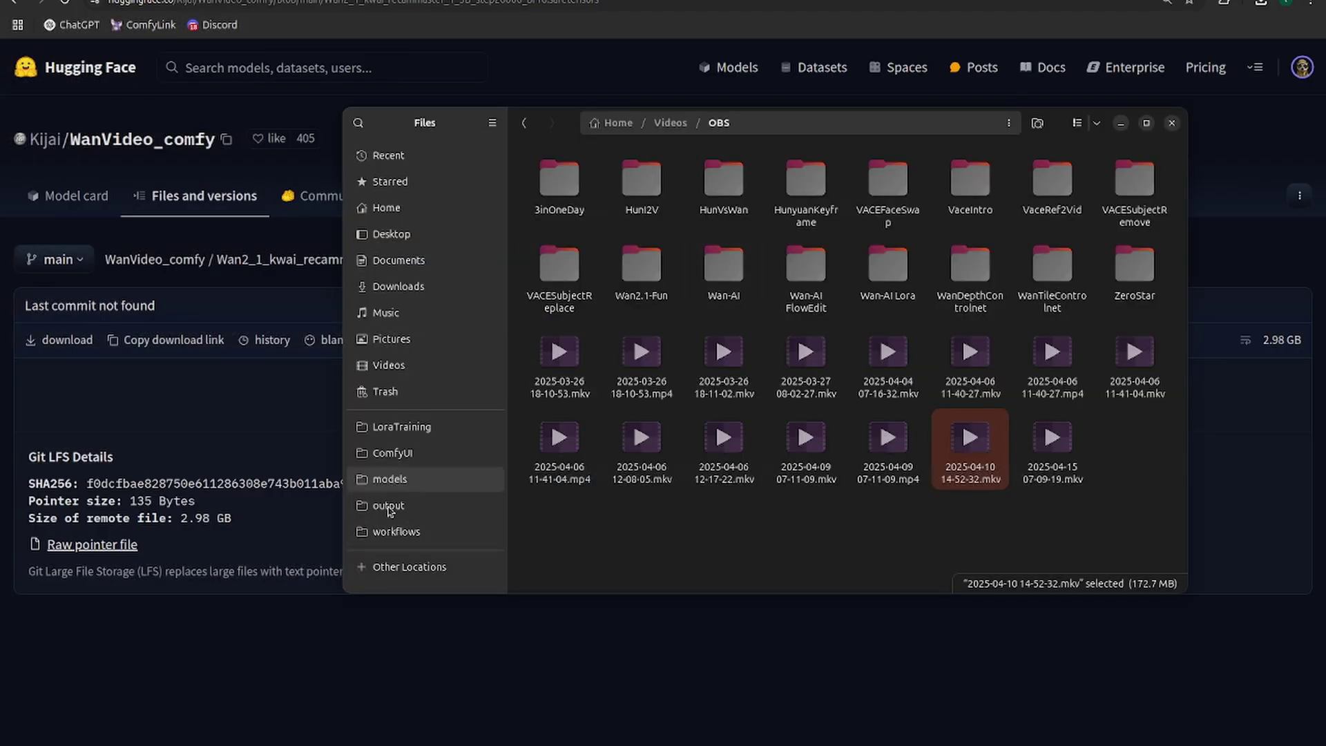
click(392, 453)
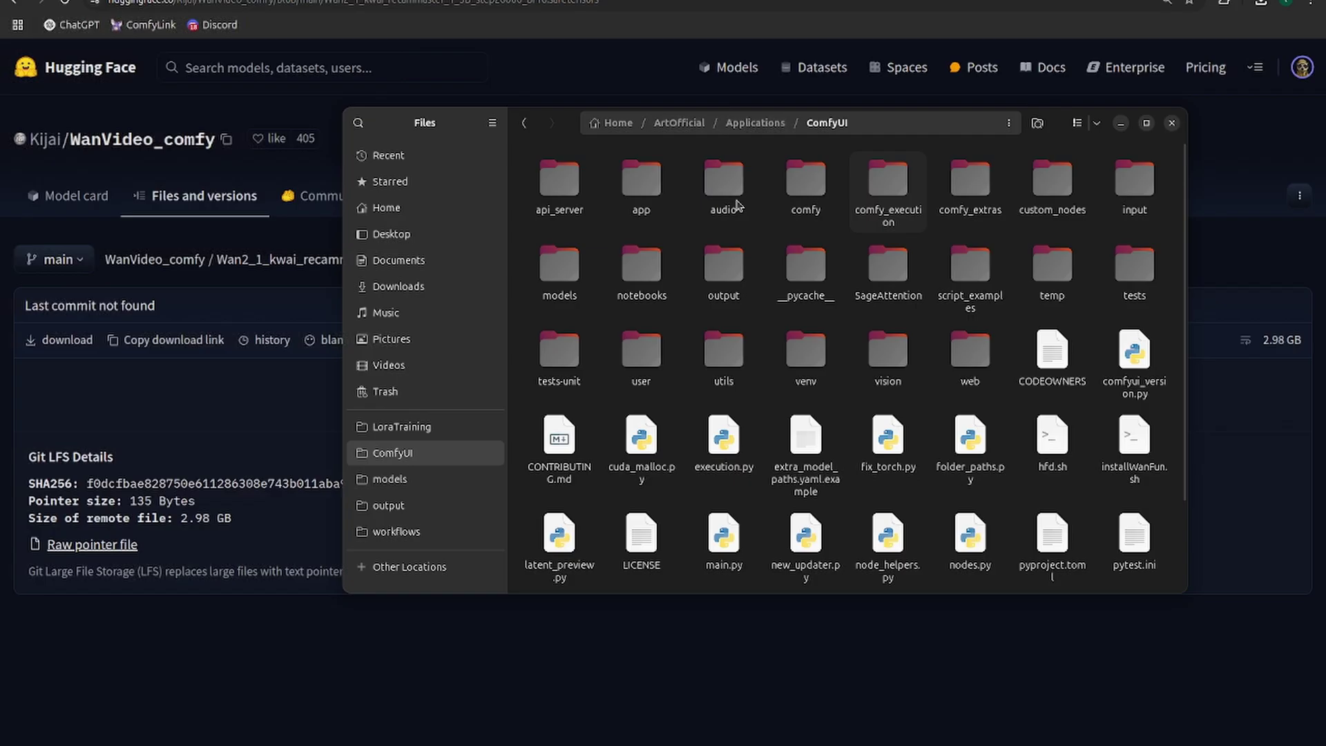
double_click(570, 274)
double_click(805, 278)
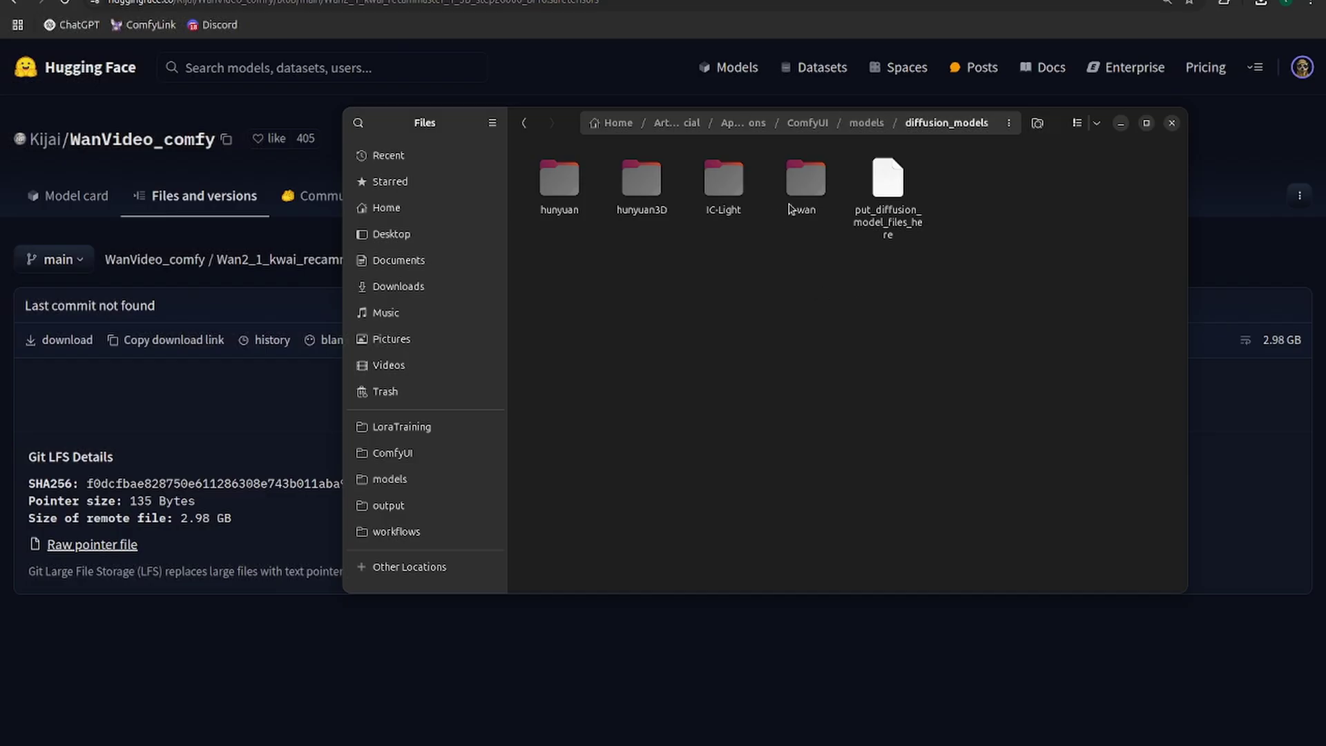
double_click(801, 192)
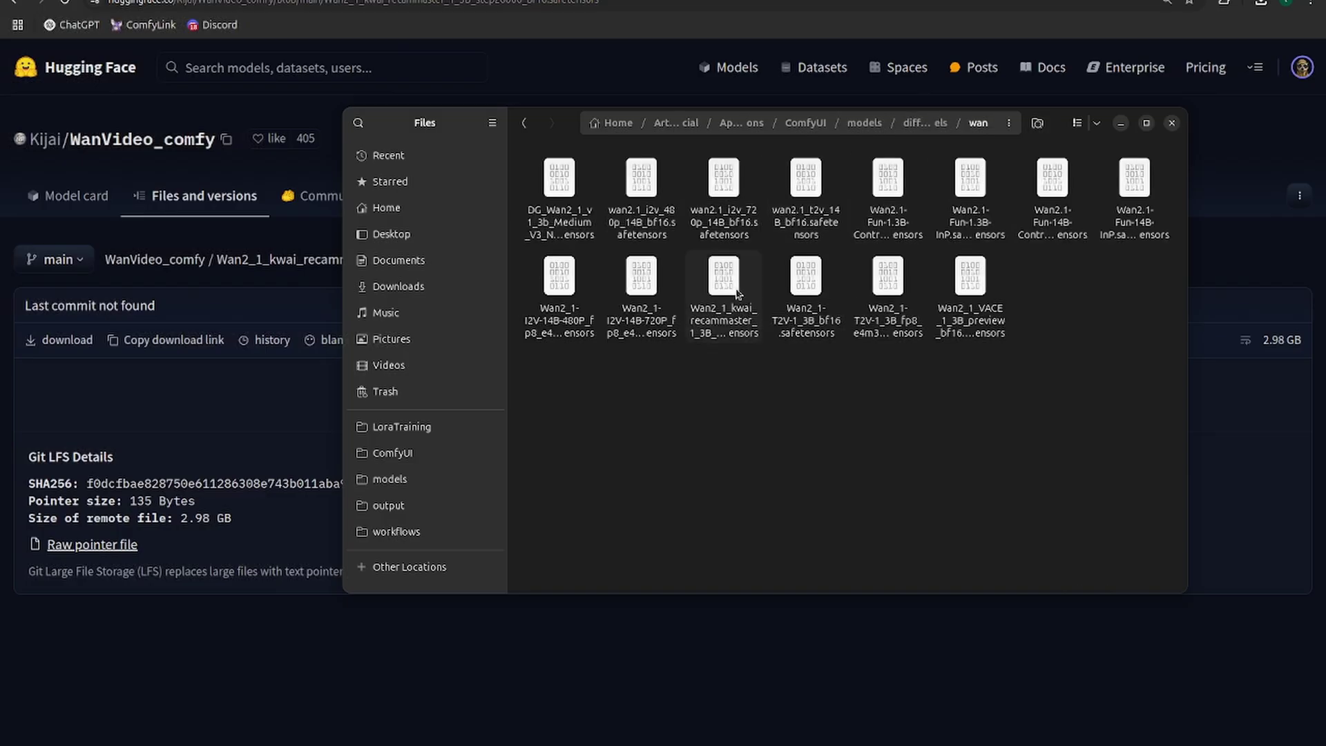
click(715, 313)
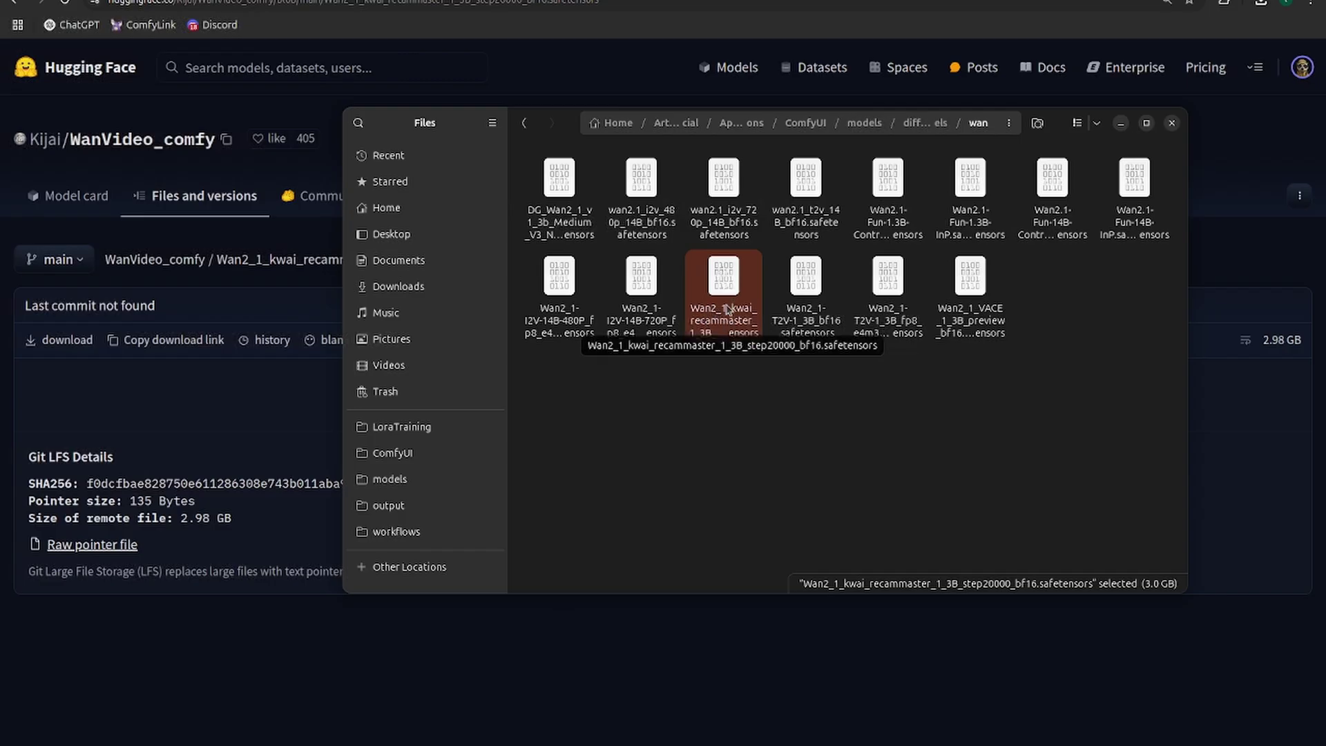
click(855, 487)
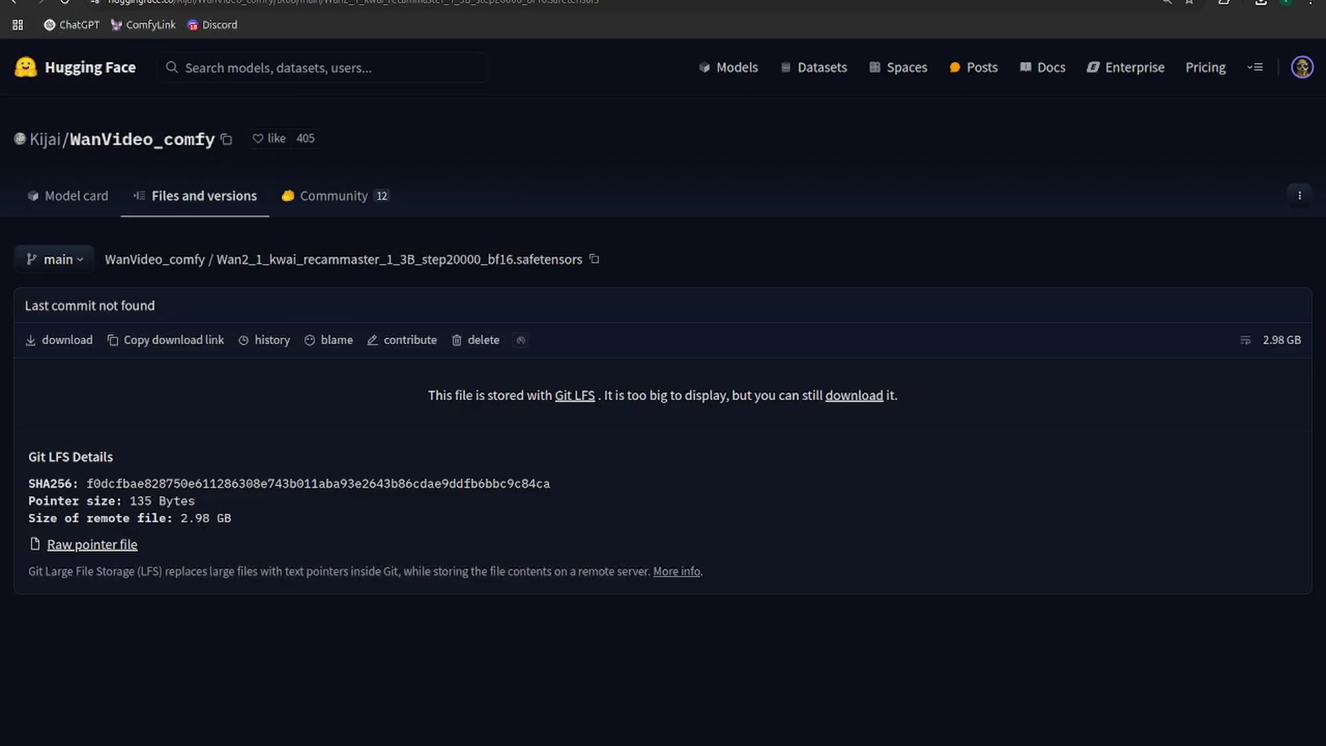
- Switch to ComfyUI and bring the Wan Model Loader group into view
click(312, 0)
mouse_move(399, 625)
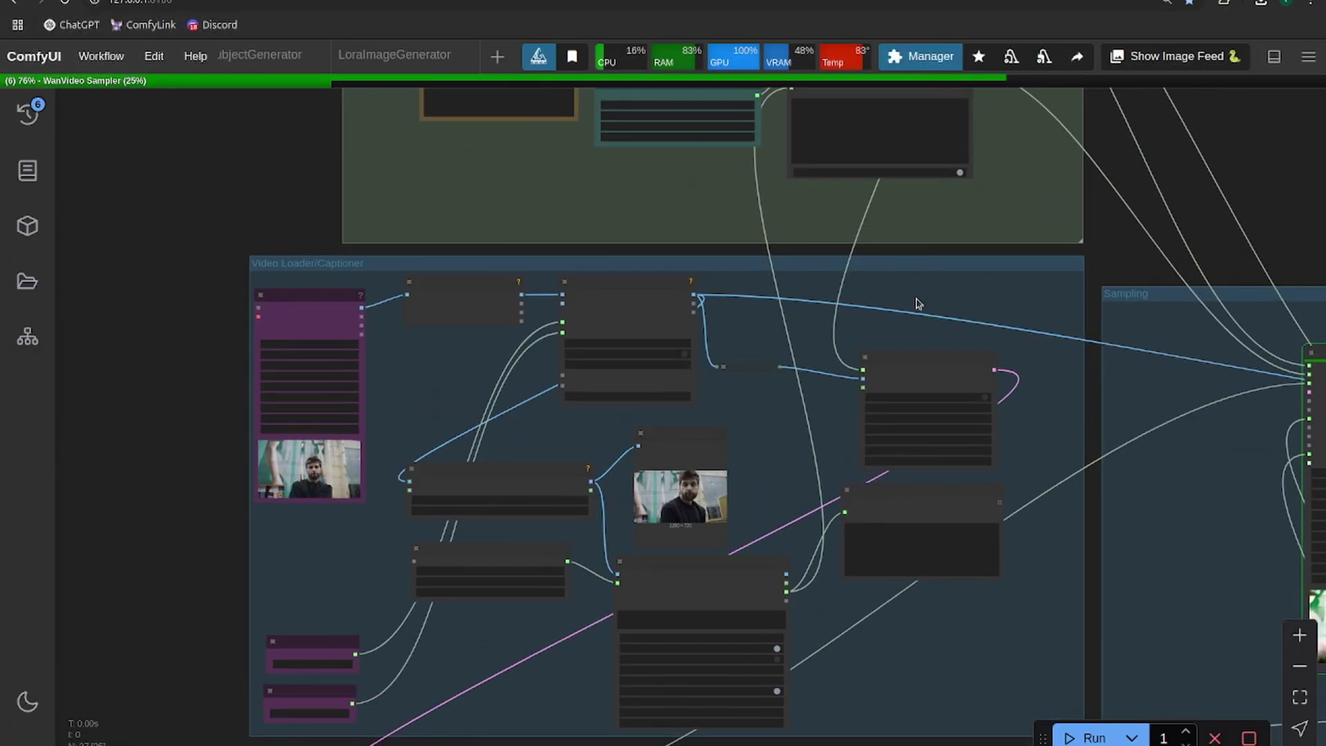
scroll(918, 304, up, 2)
drag(560, 449, 420, 618)
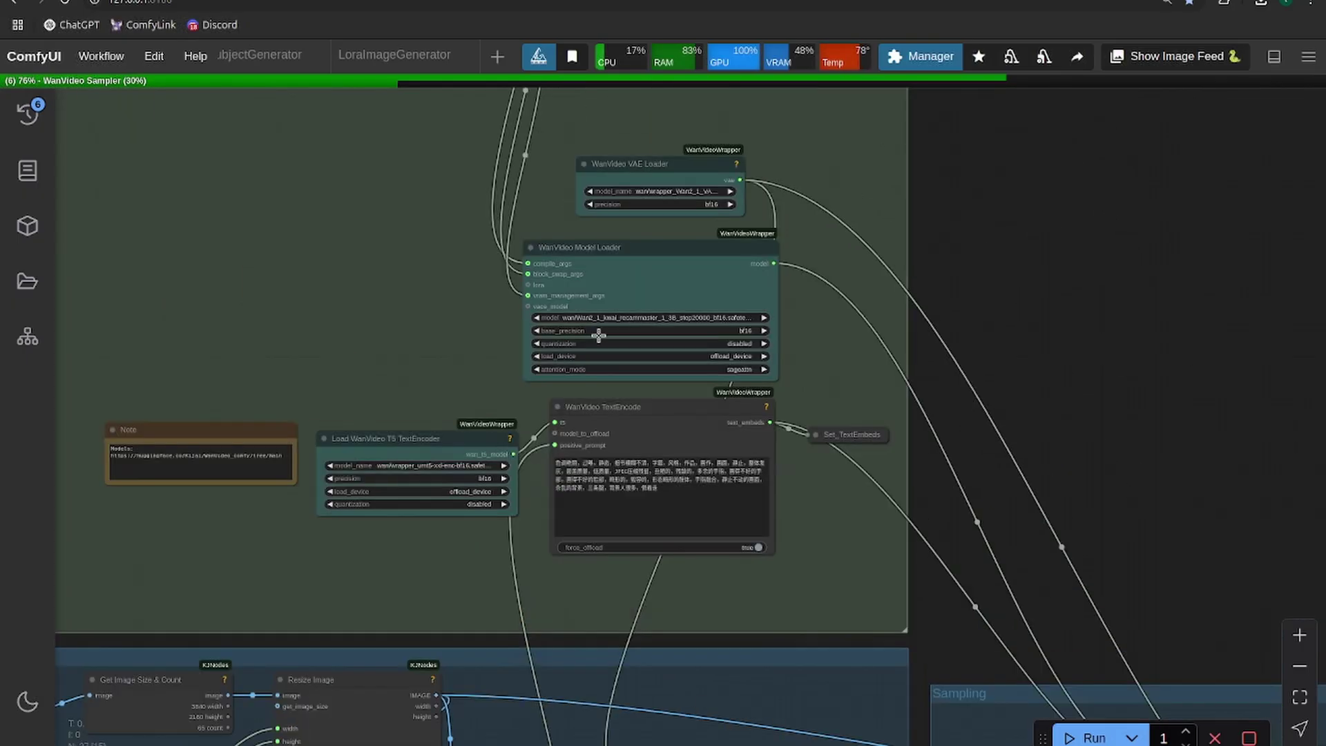
scroll(525, 366, up, 3)
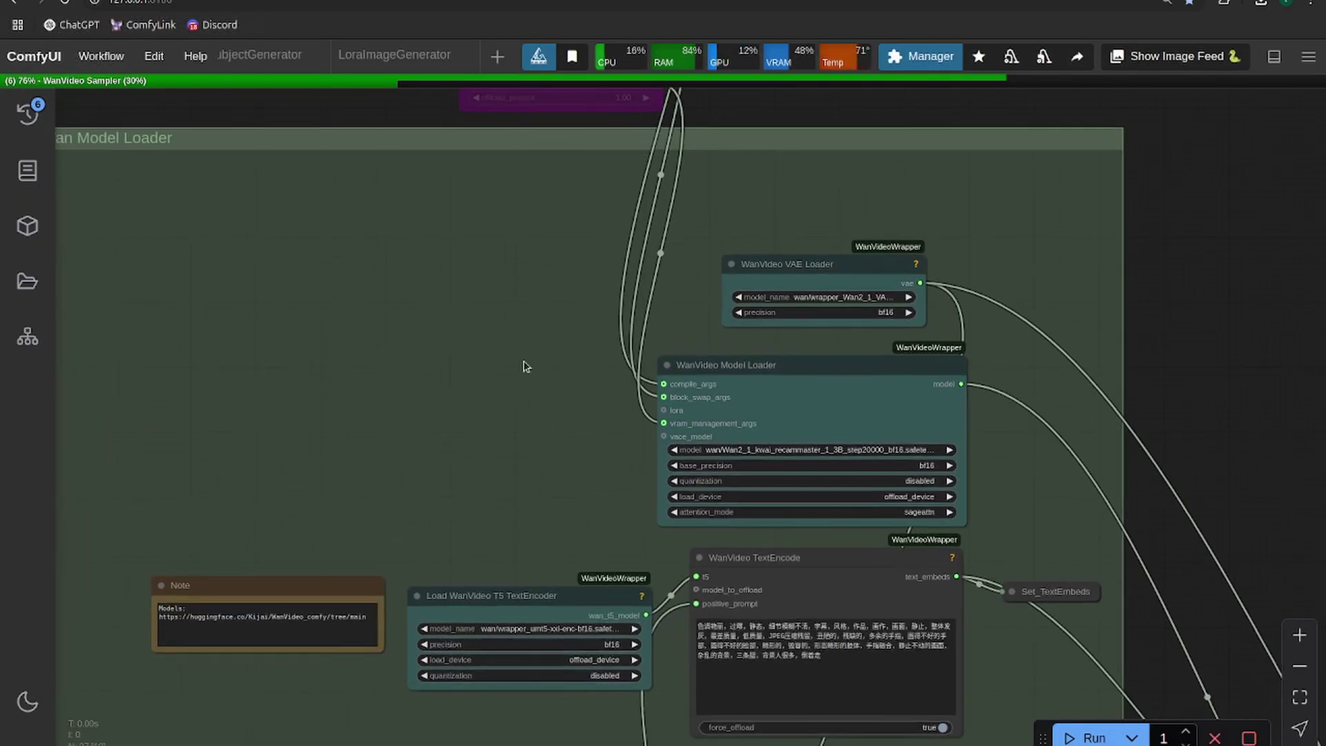
scroll(526, 373, down, 2)
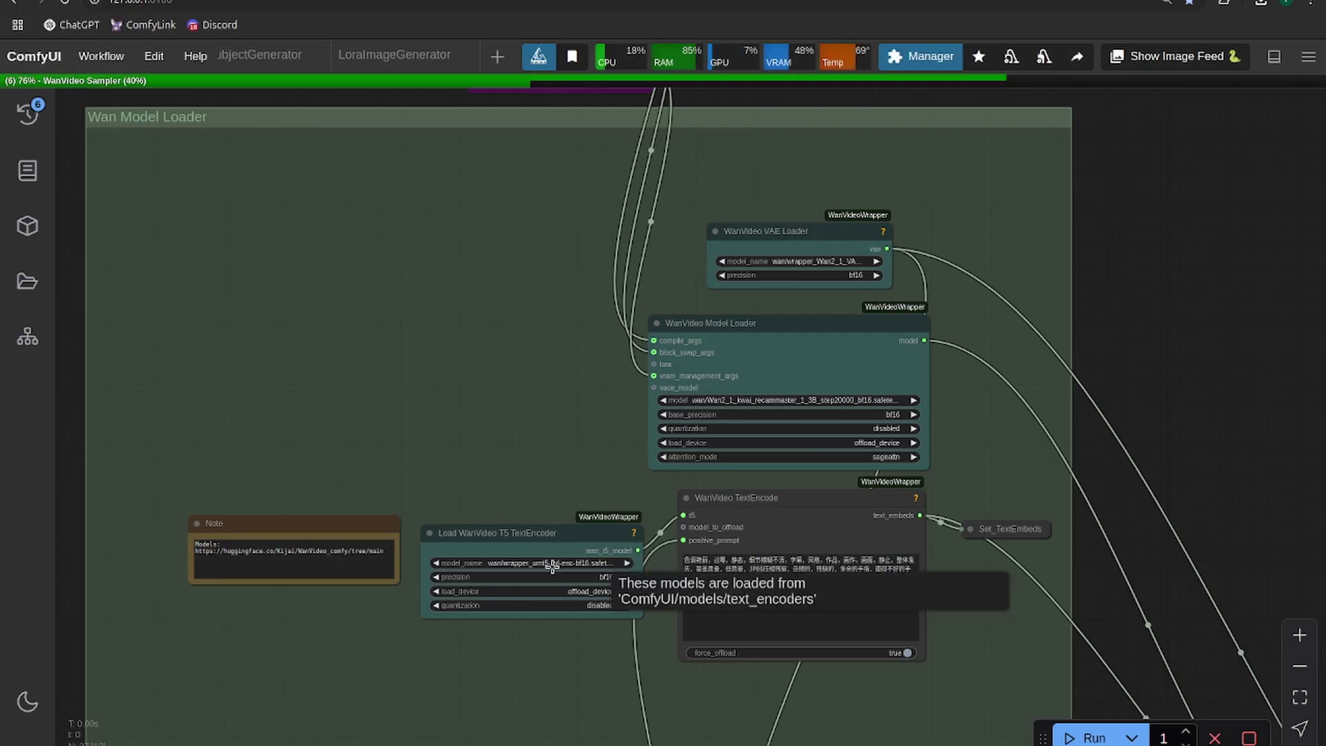
- Check the models-link note and keep Wan2_1_kwai_recammaster_1_3B_step20000_bf16 as the loader's model
click(251, 556)
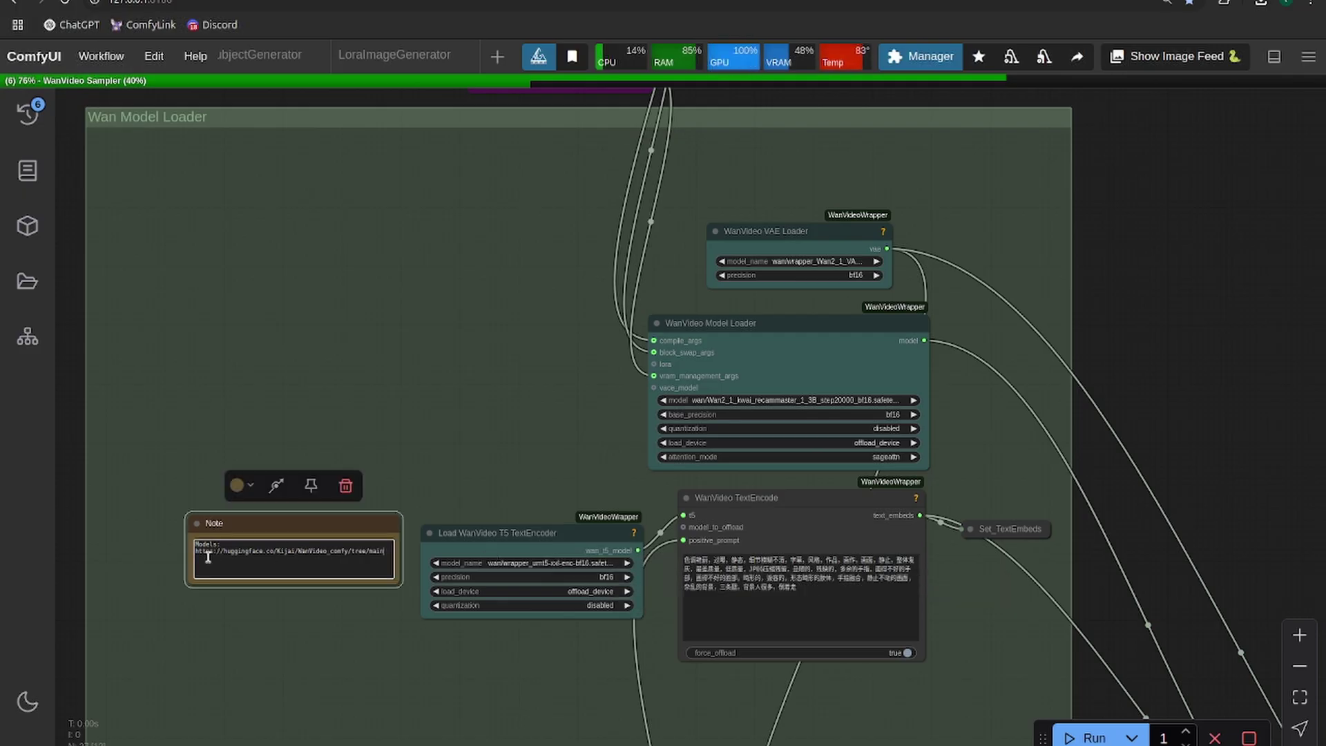
click(401, 423)
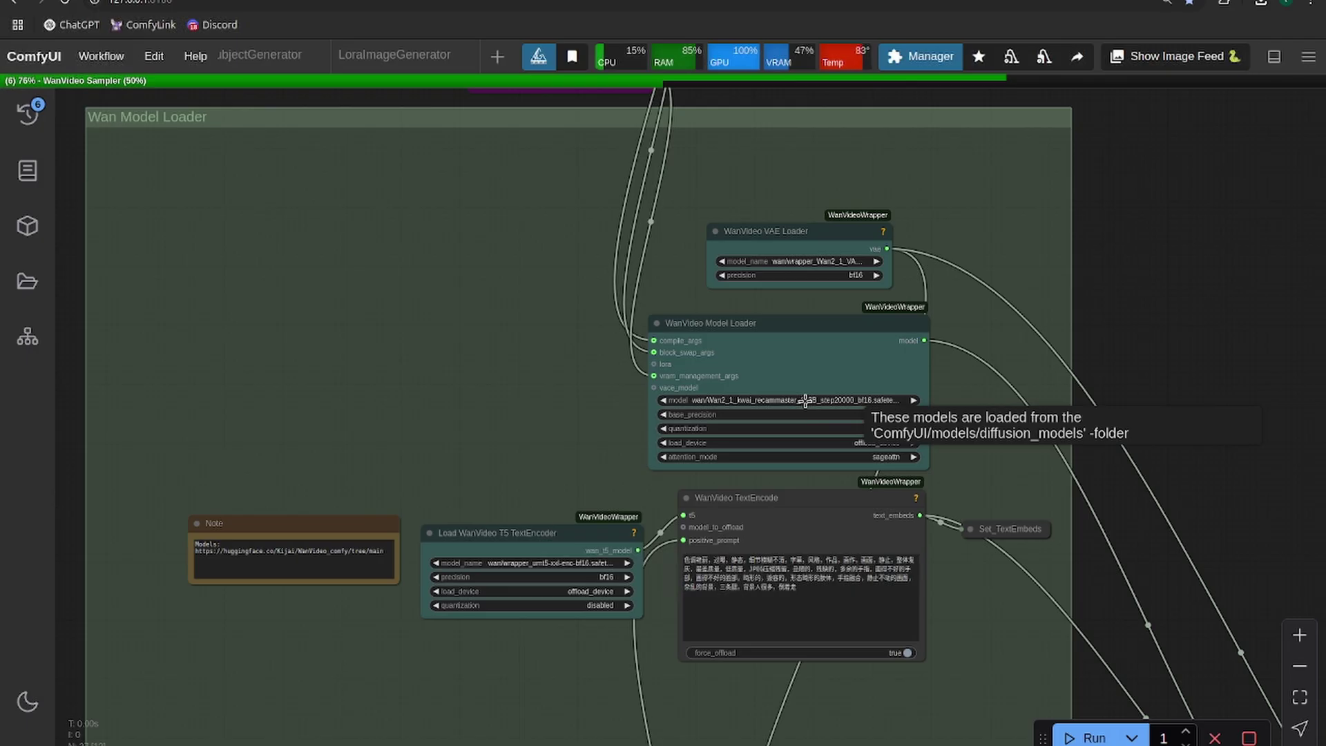
click(805, 400)
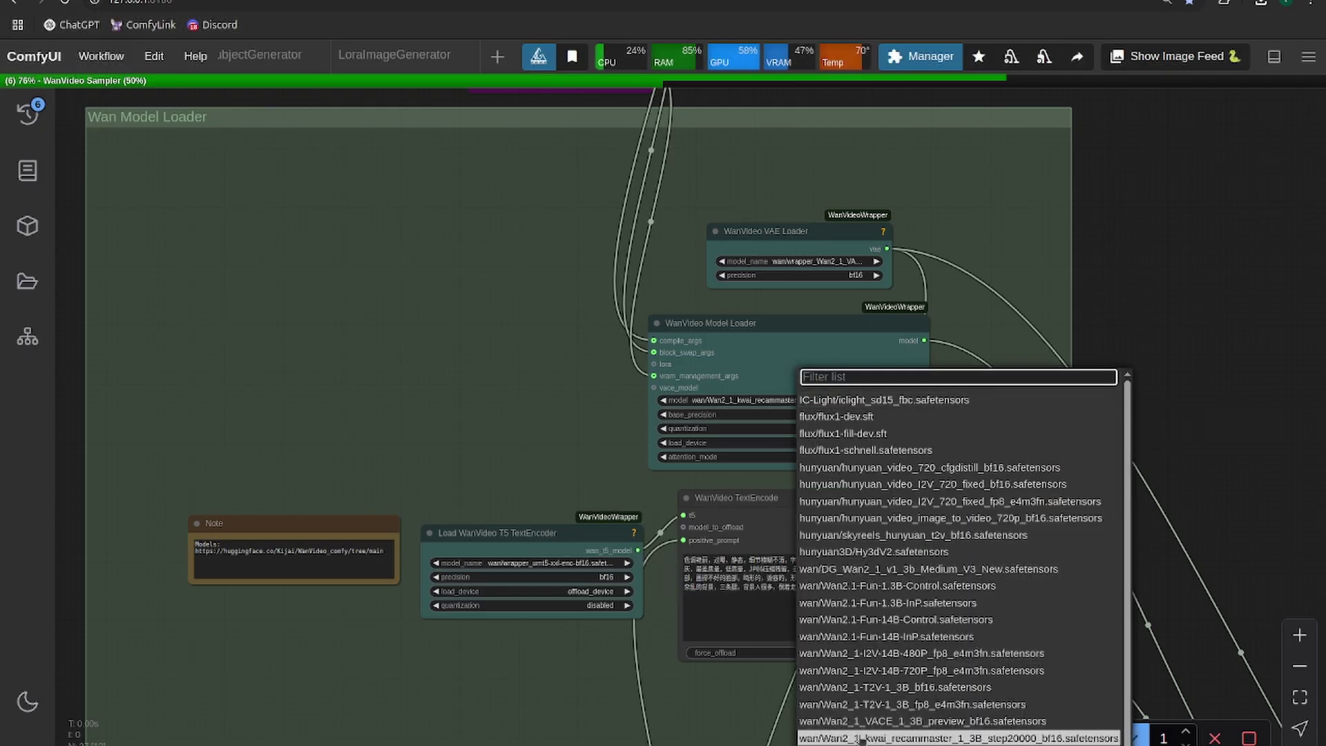
drag(426, 521, 523, 425)
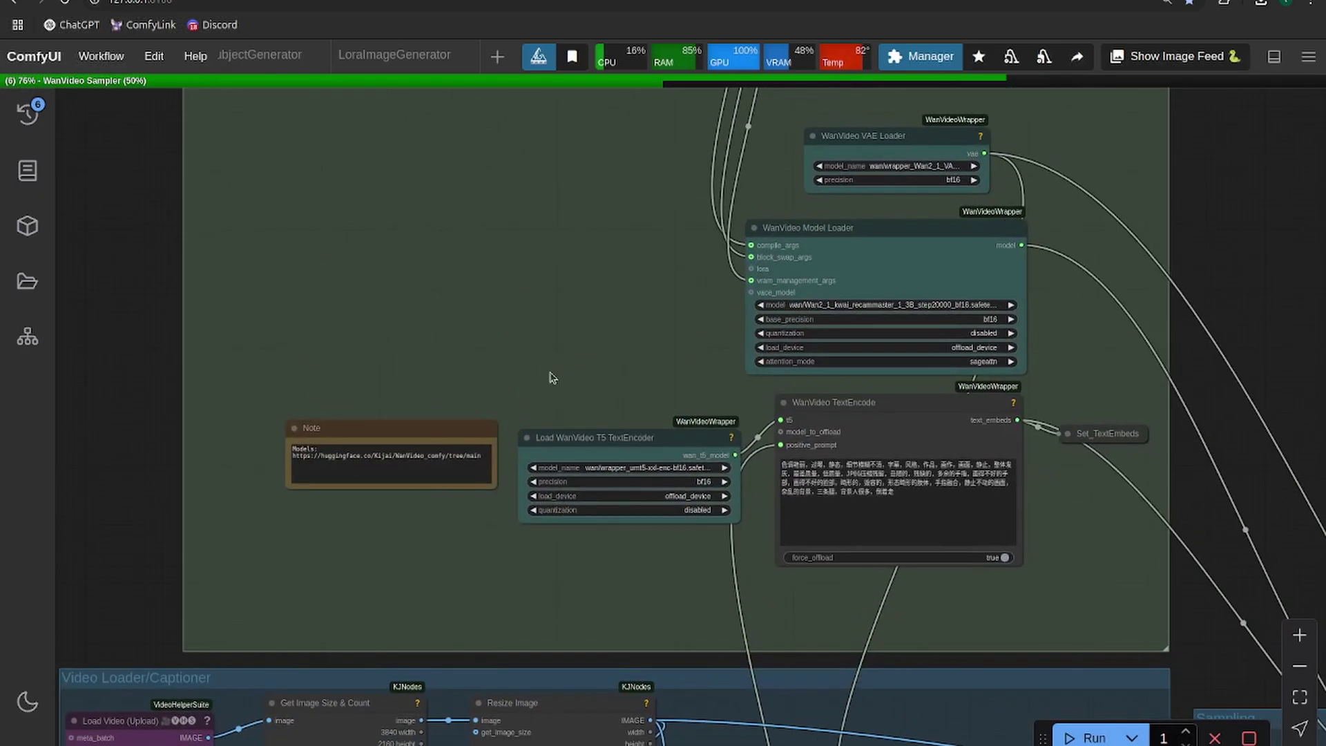
drag(553, 378, 842, 131)
drag(289, 632, 421, 325)
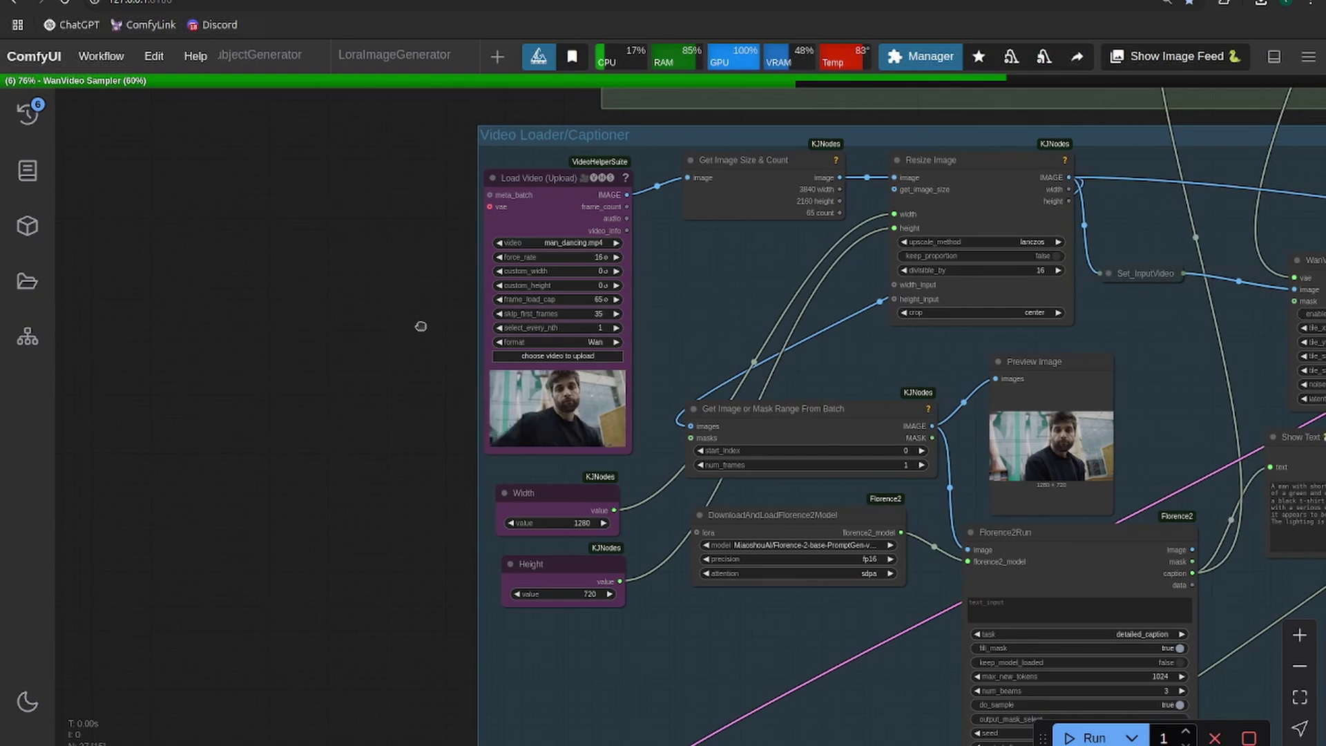
drag(699, 293, 736, 290)
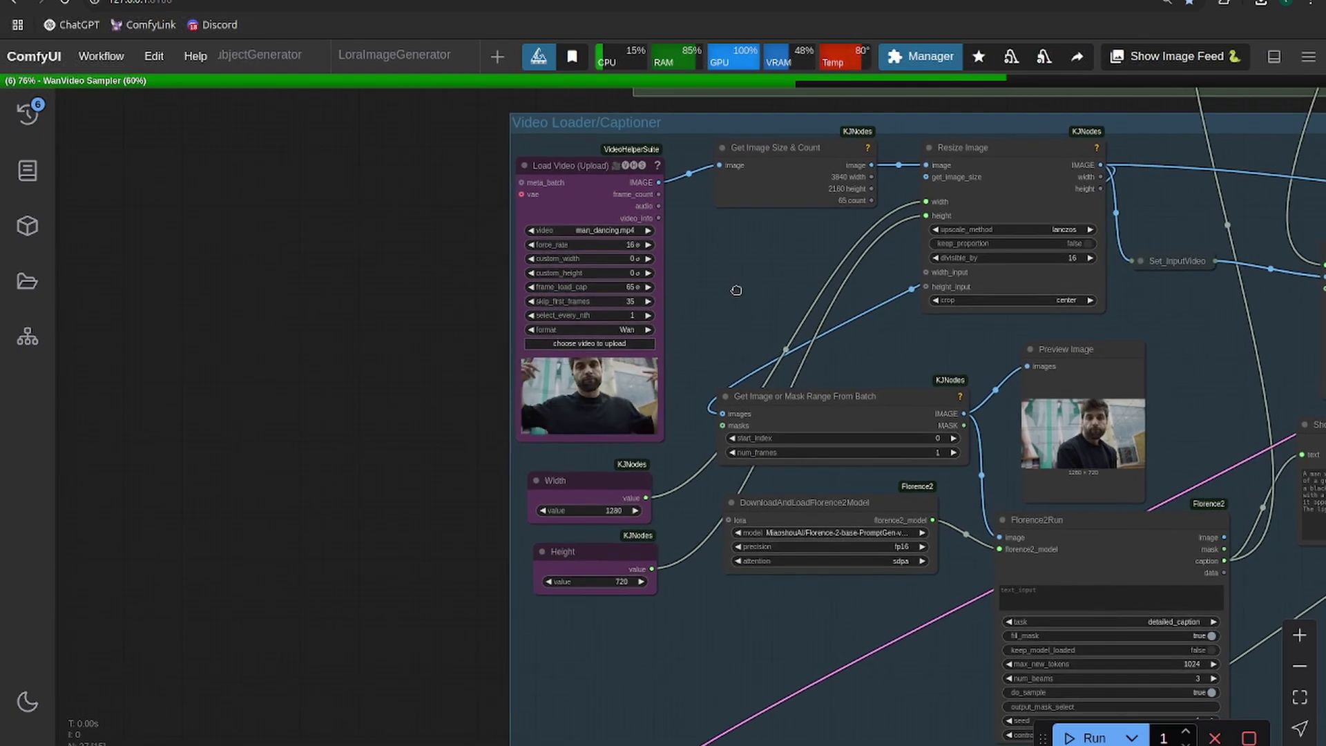
scroll(749, 288, down, 2)
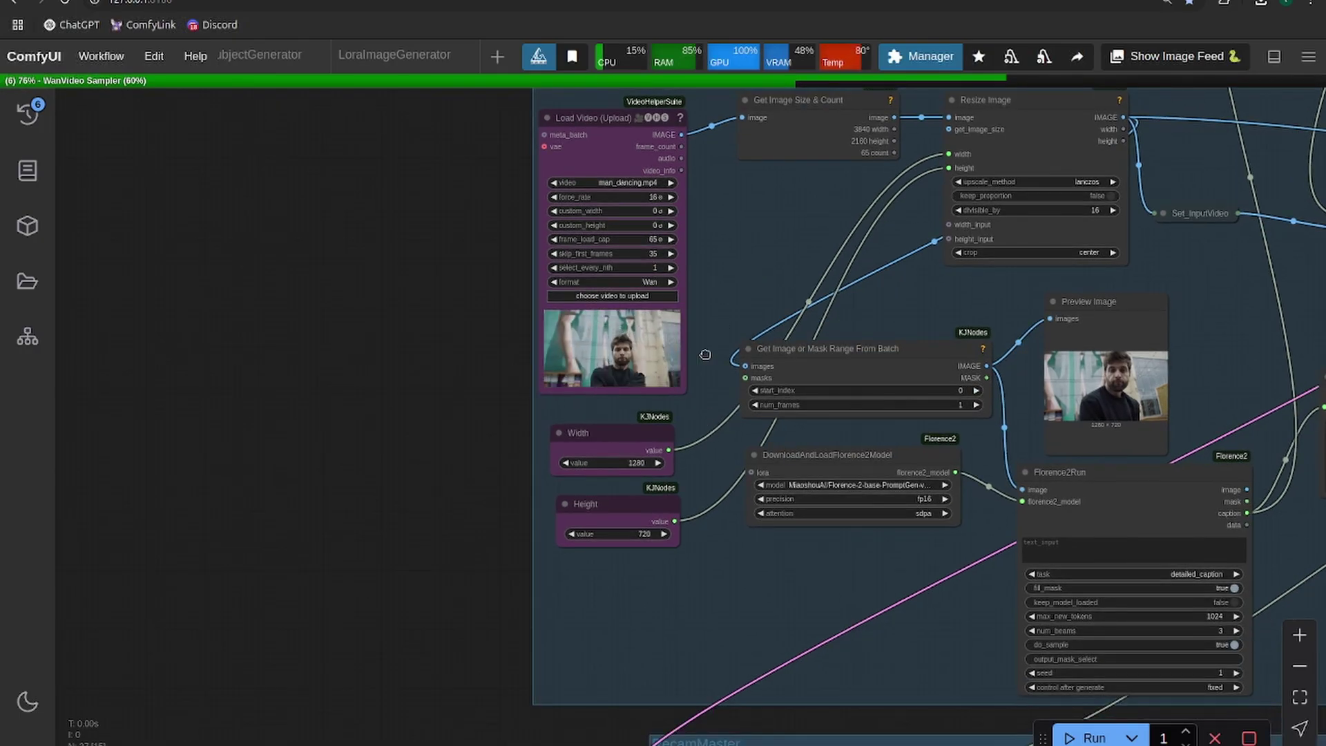
scroll(706, 354, down, 3)
drag(608, 431, 599, 434)
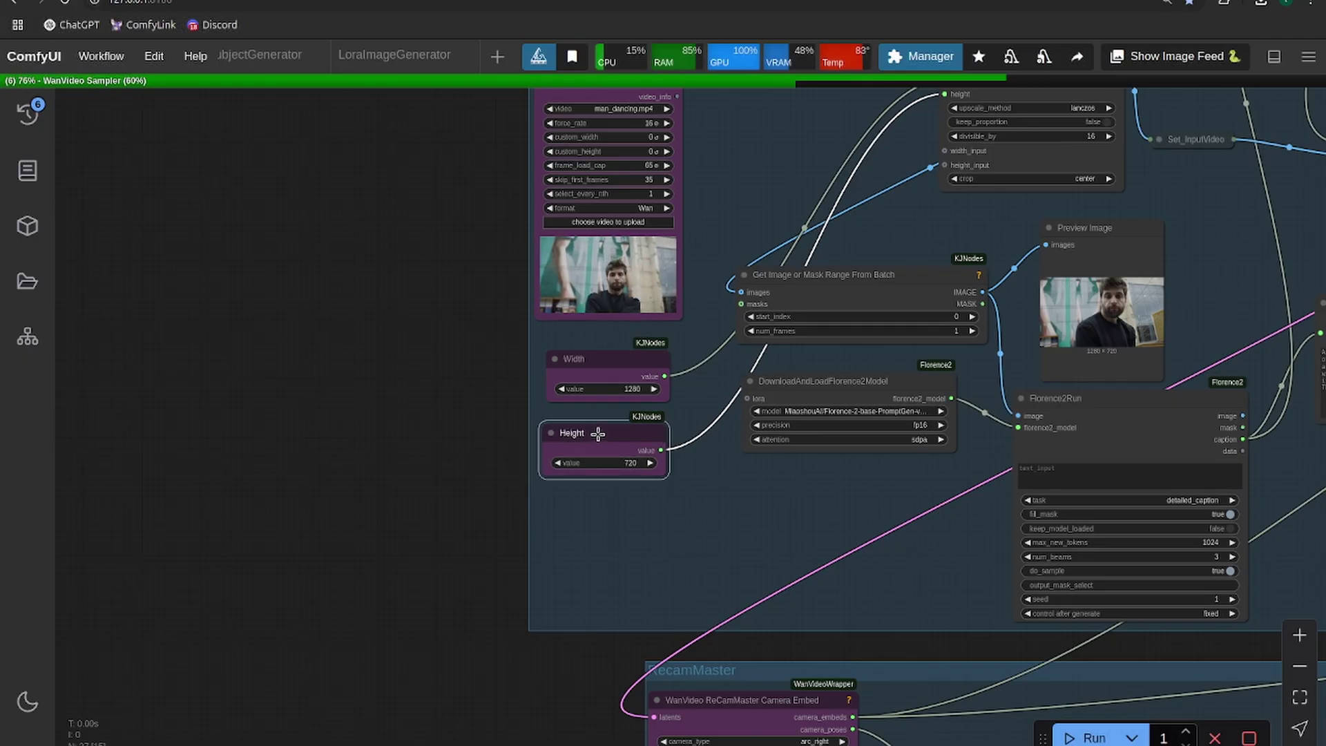
click(706, 526)
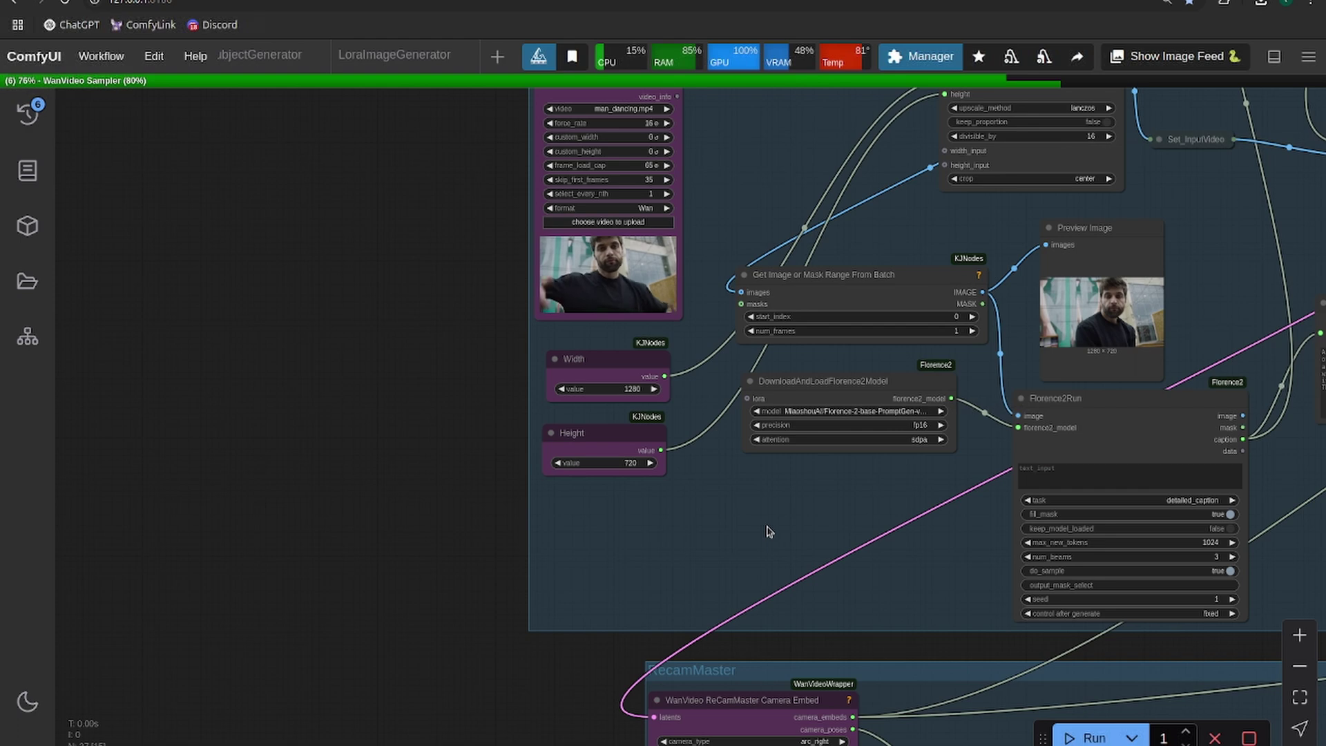
scroll(823, 511, down, 1)
drag(1136, 235, 795, 224)
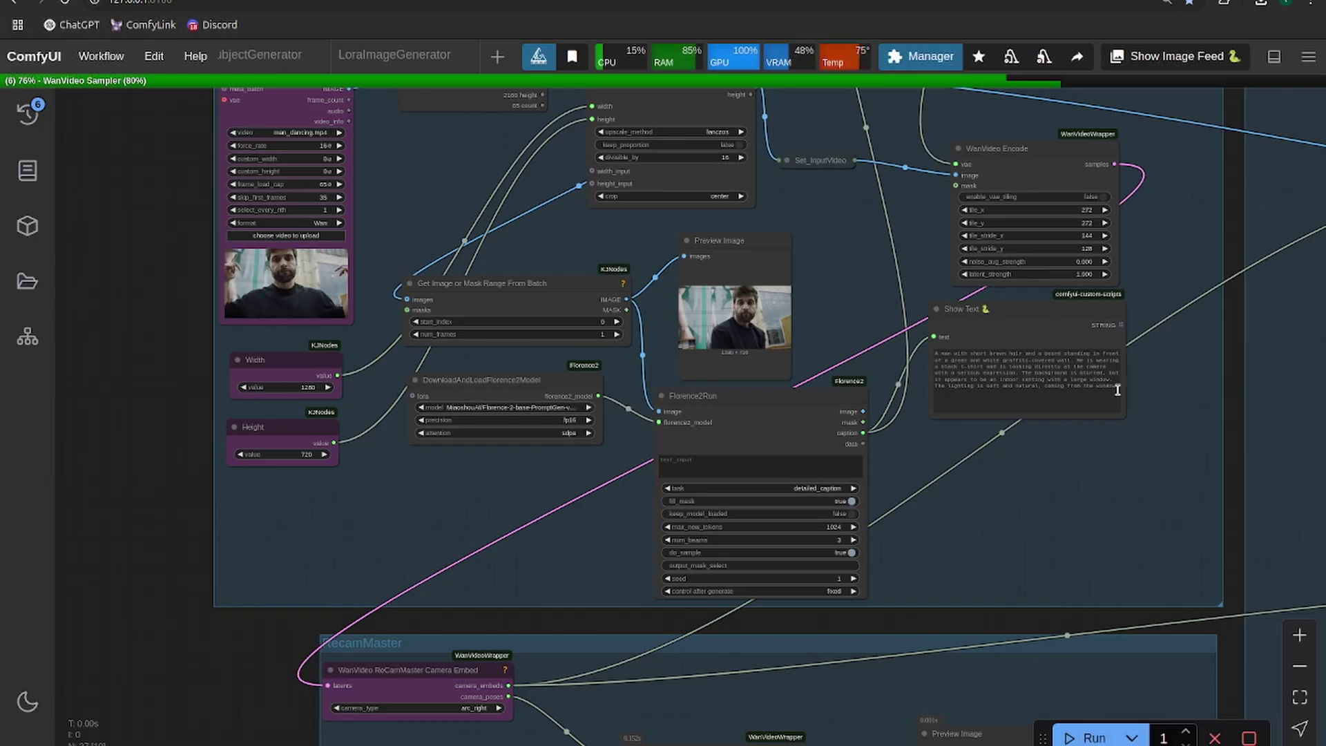
scroll(1184, 252, right, 6)
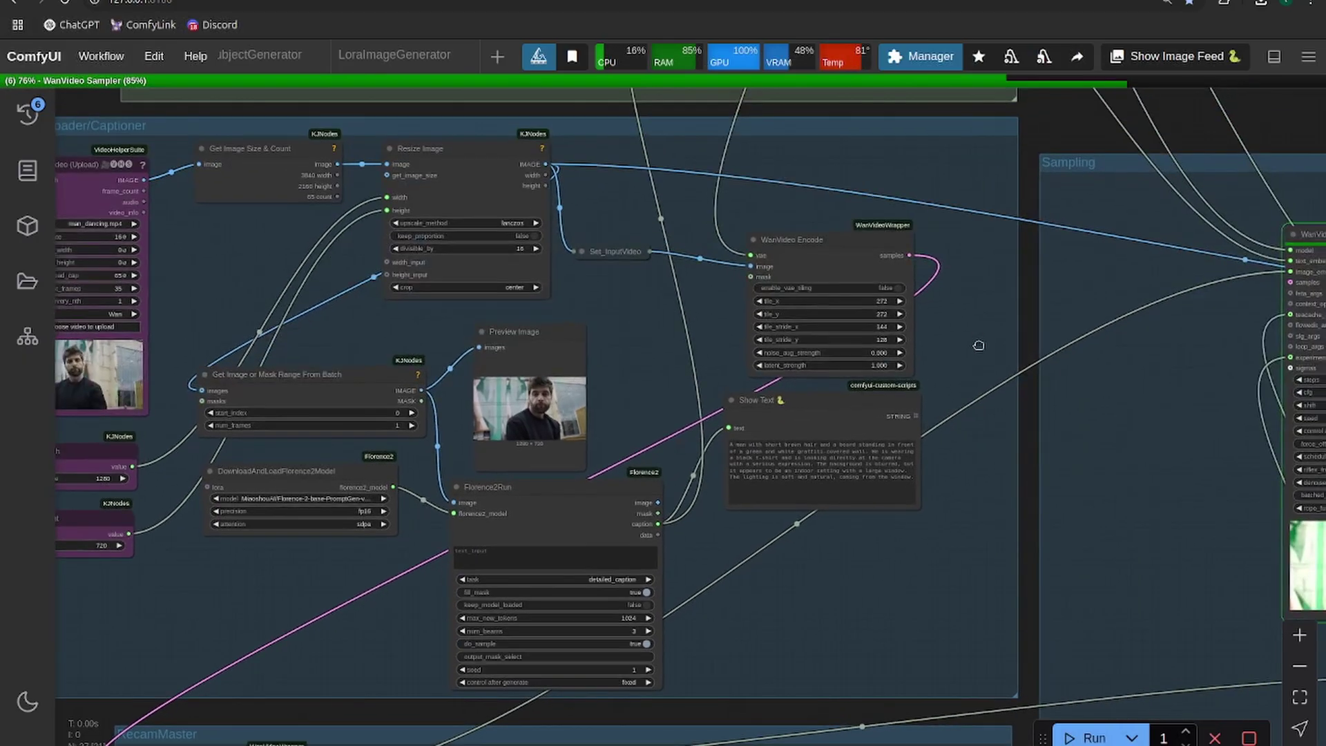
drag(979, 345, 1095, 145)
drag(556, 601, 860, 348)
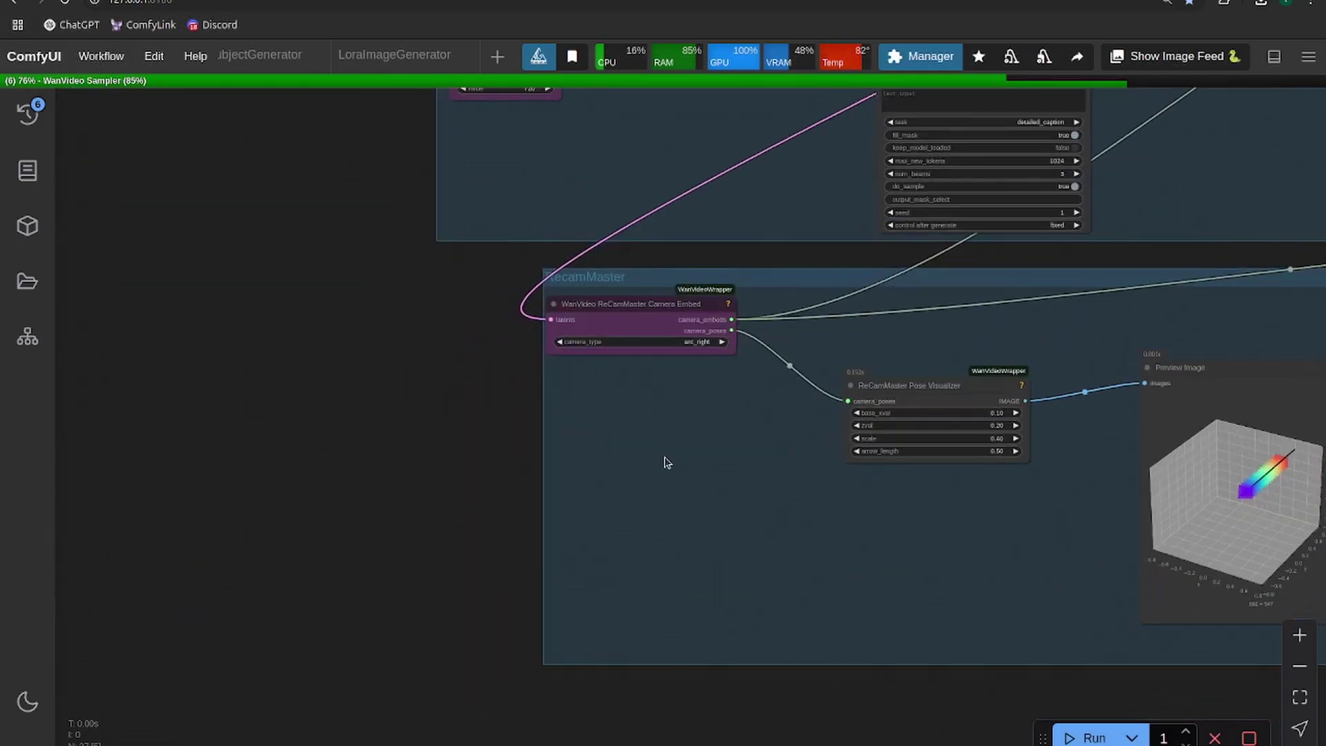
scroll(666, 462, up, 3)
scroll(704, 383, up, 3)
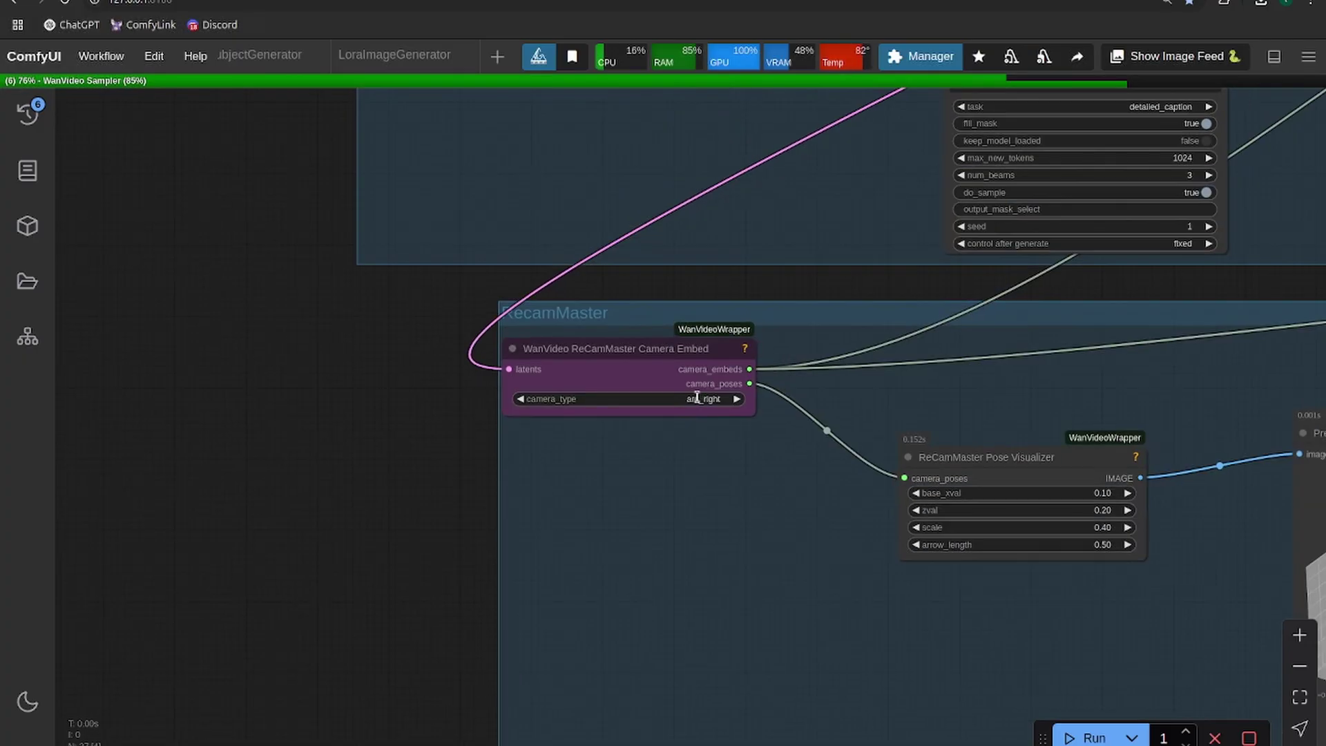
click(697, 397)
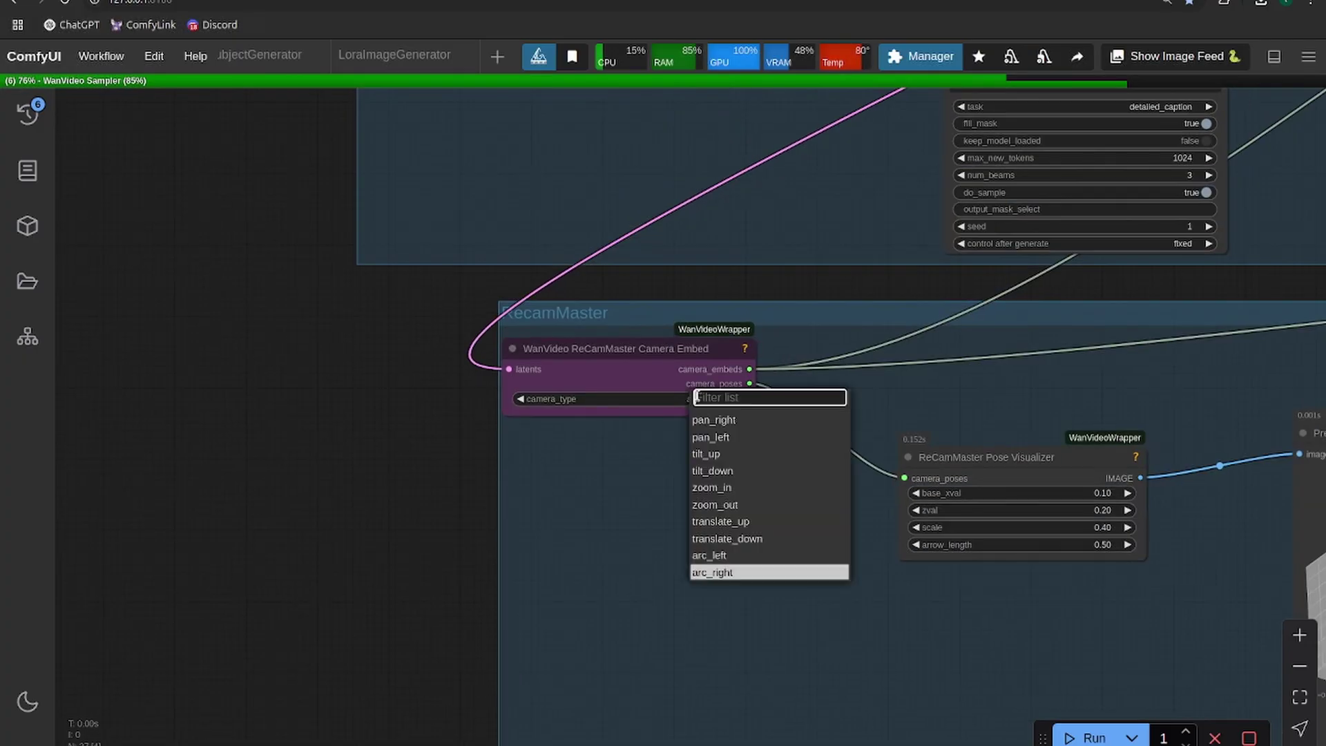
click(1013, 590)
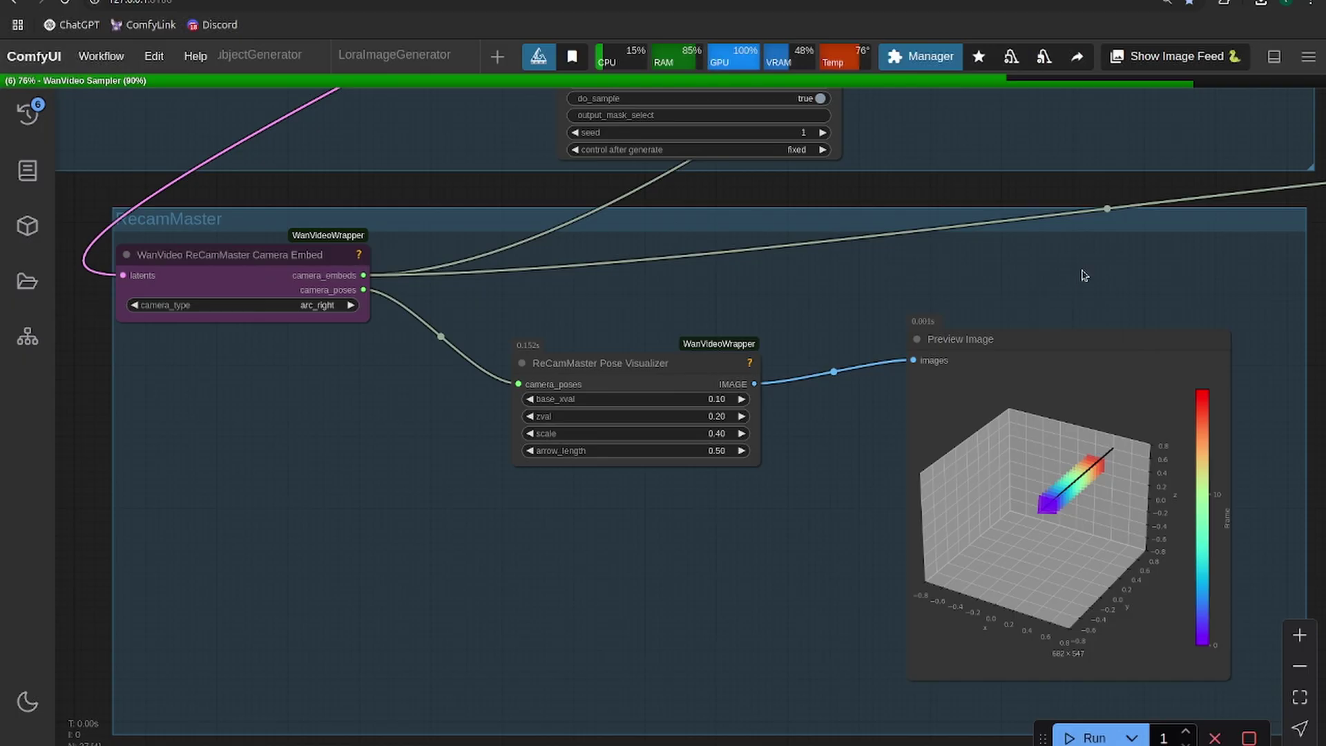
drag(936, 248, 721, 215)
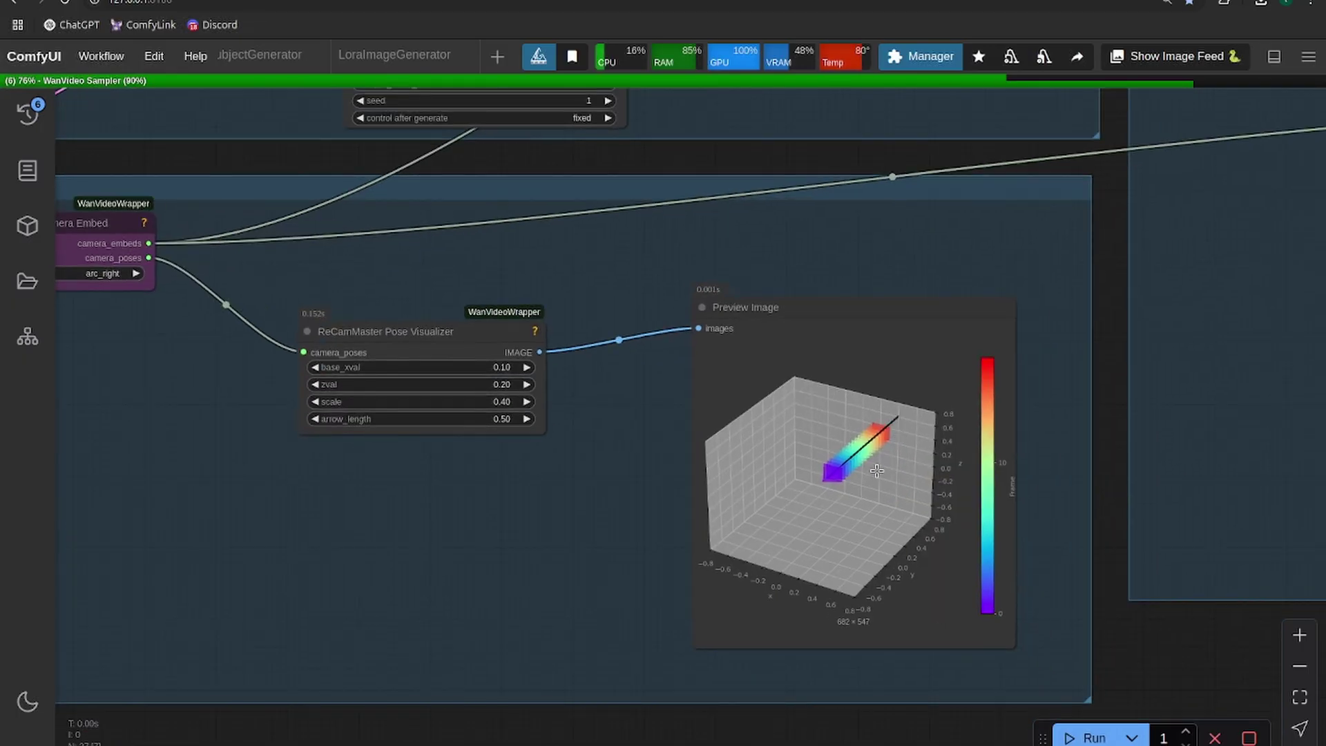
scroll(891, 439, down, 5)
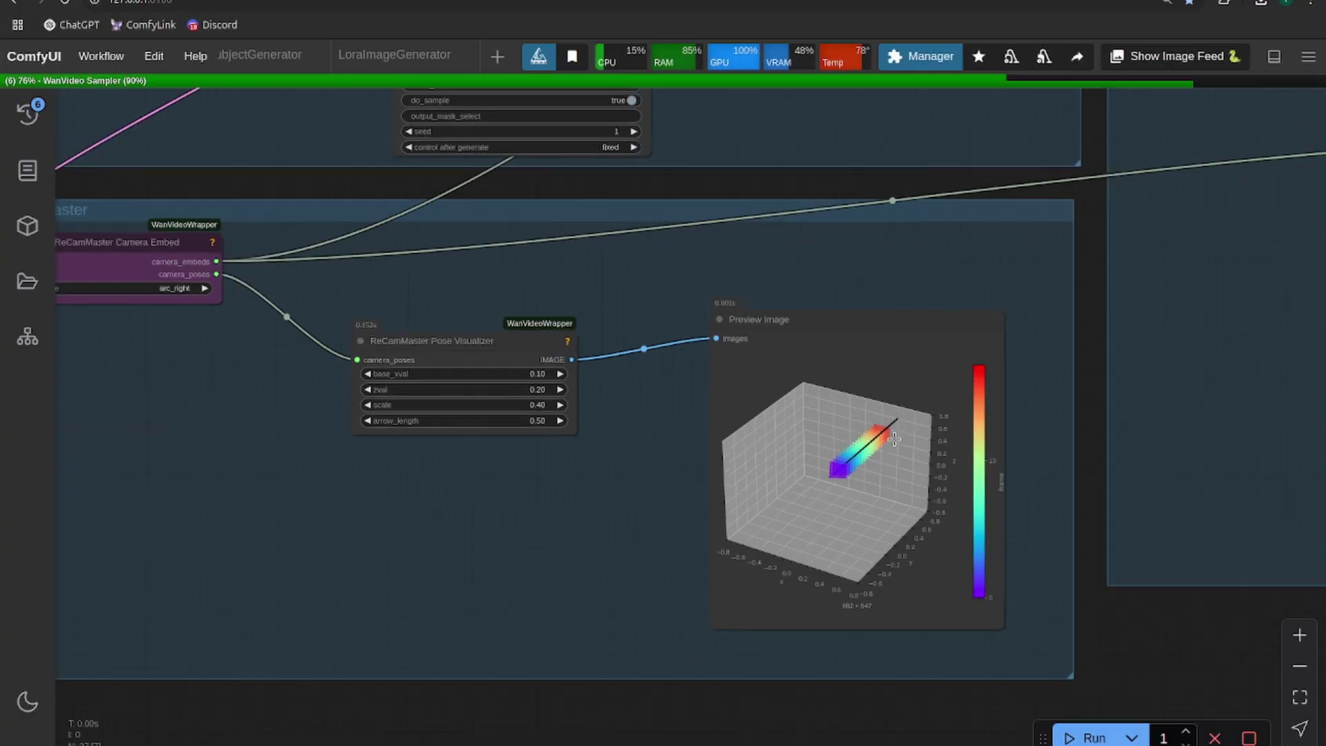
drag(1140, 310, 1027, 376)
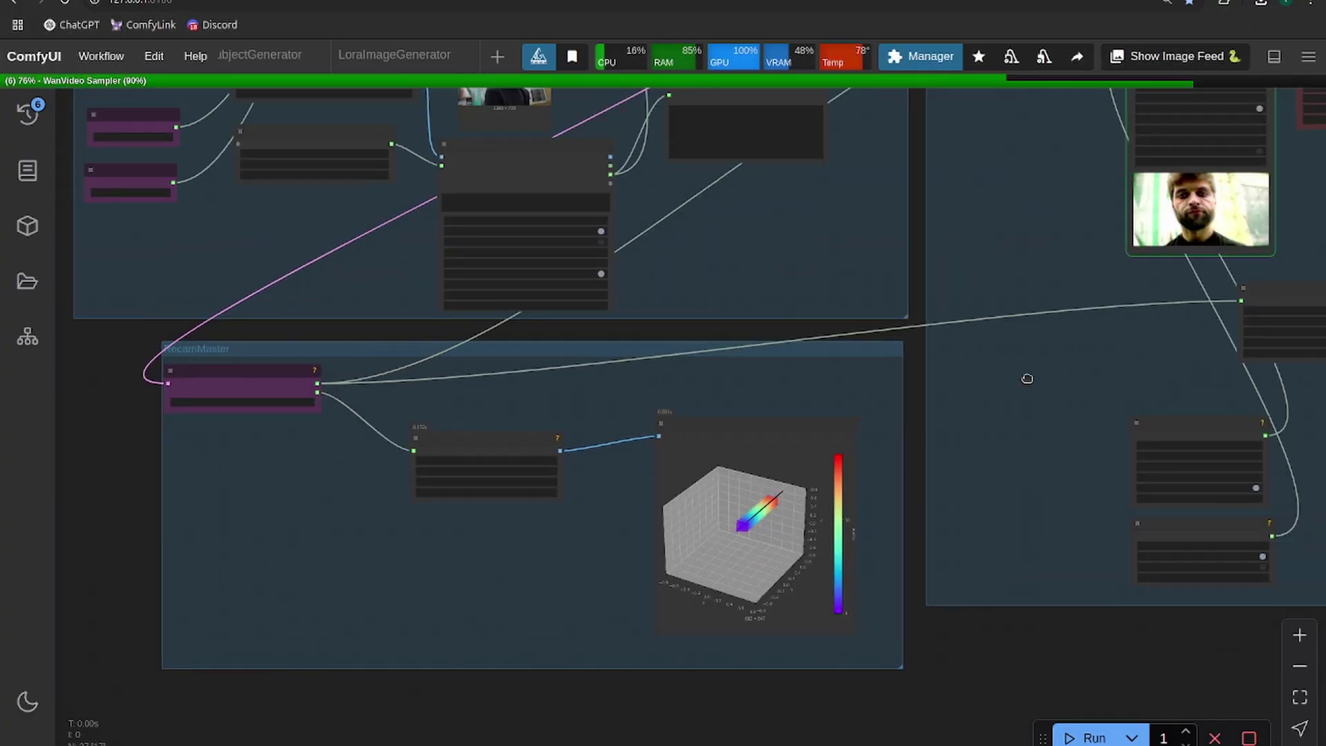
scroll(696, 562, up, 2)
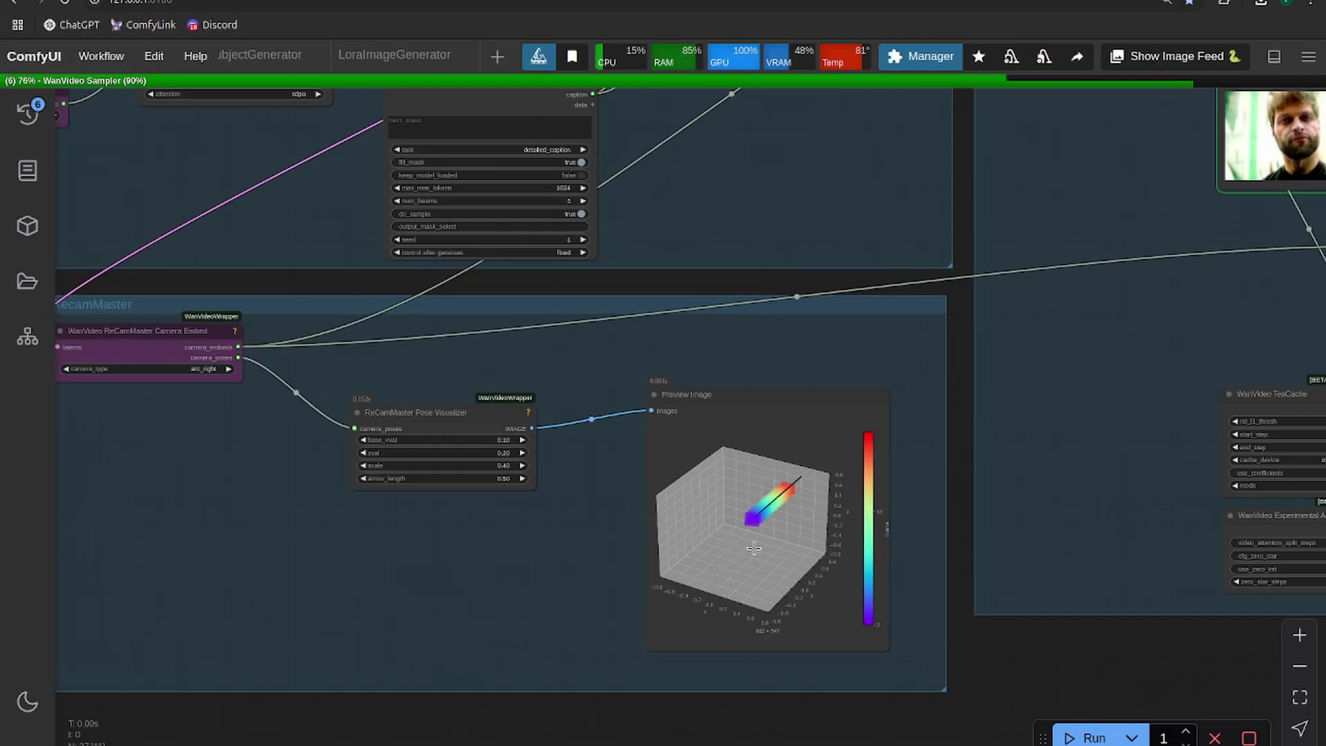
drag(967, 93, 704, 444)
scroll(704, 444, up, 2)
scroll(760, 428, down, 2)
drag(810, 412, 741, 185)
drag(680, 451, 492, 674)
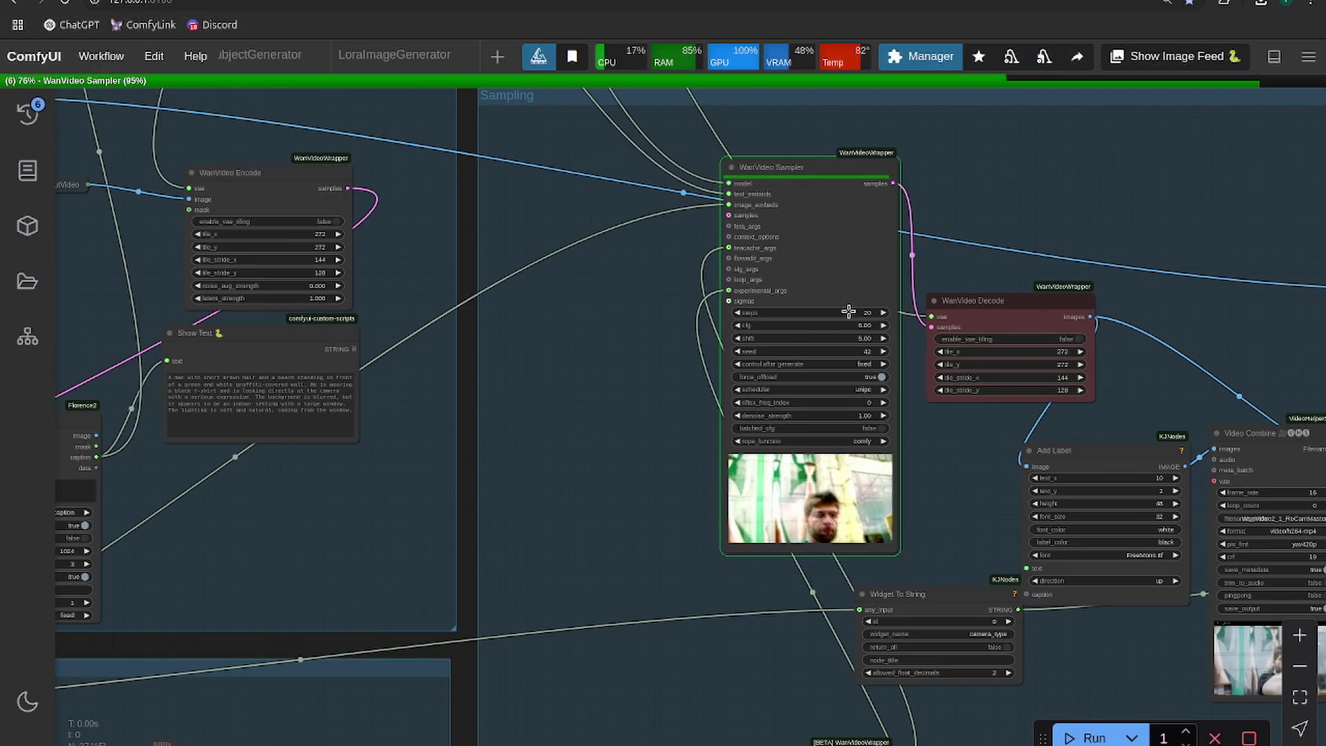
drag(915, 449, 802, 403)
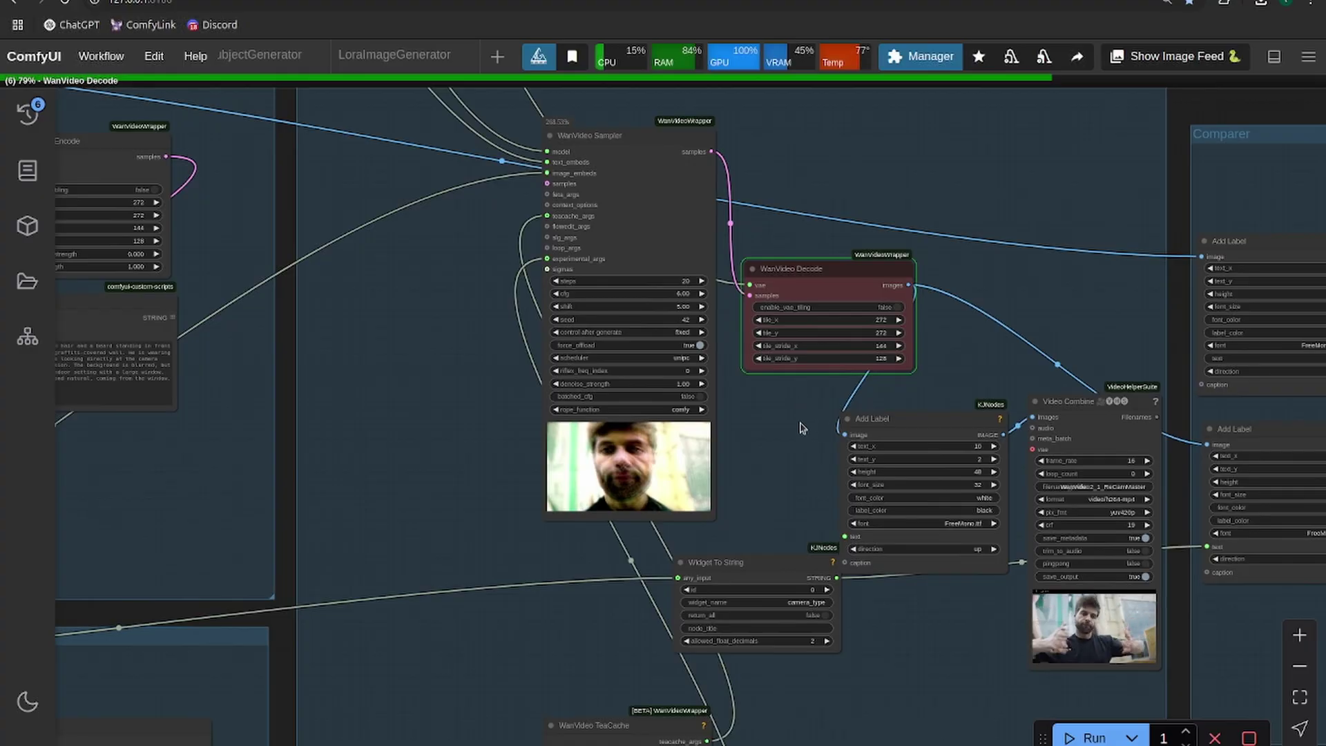
- Pan and zoom the canvas onto the Video Combine node's zoom_in video preview
drag(781, 392, 779, 385)
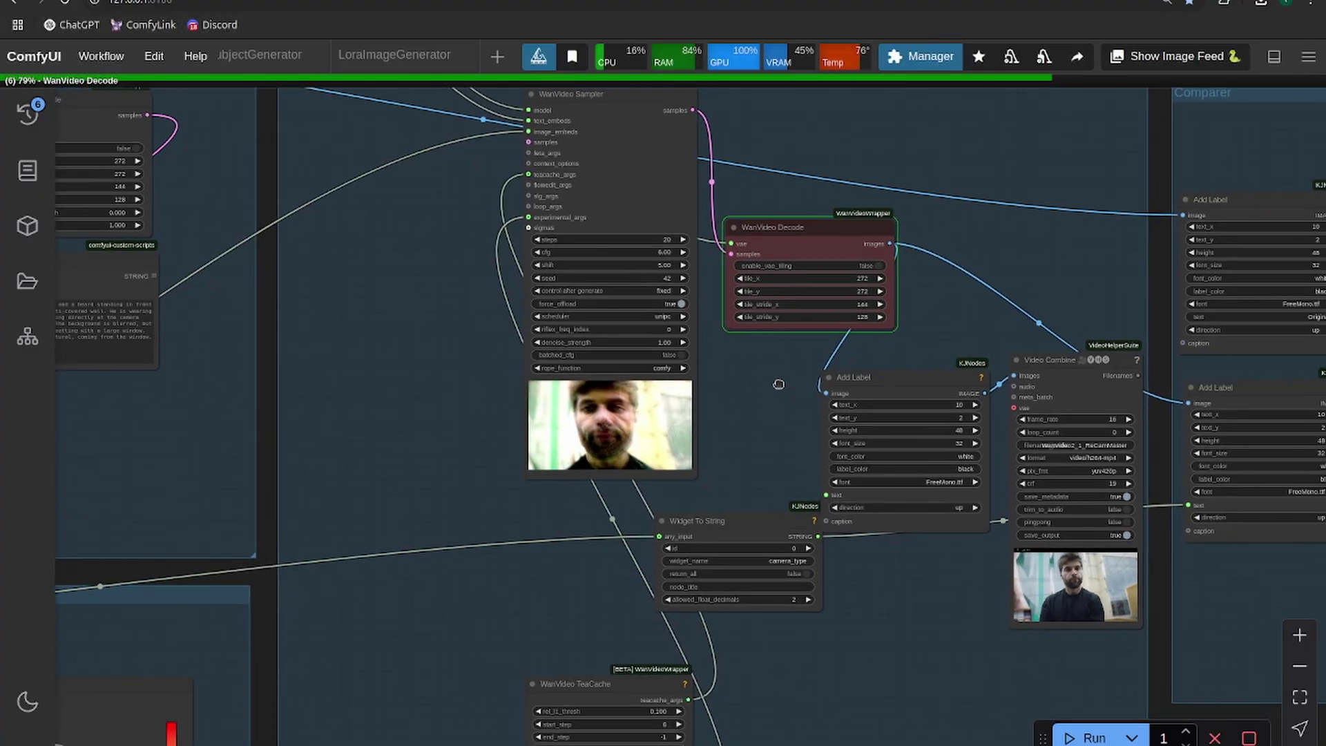
scroll(975, 598, up, 1)
drag(975, 599, 901, 485)
scroll(900, 484, up, 8)
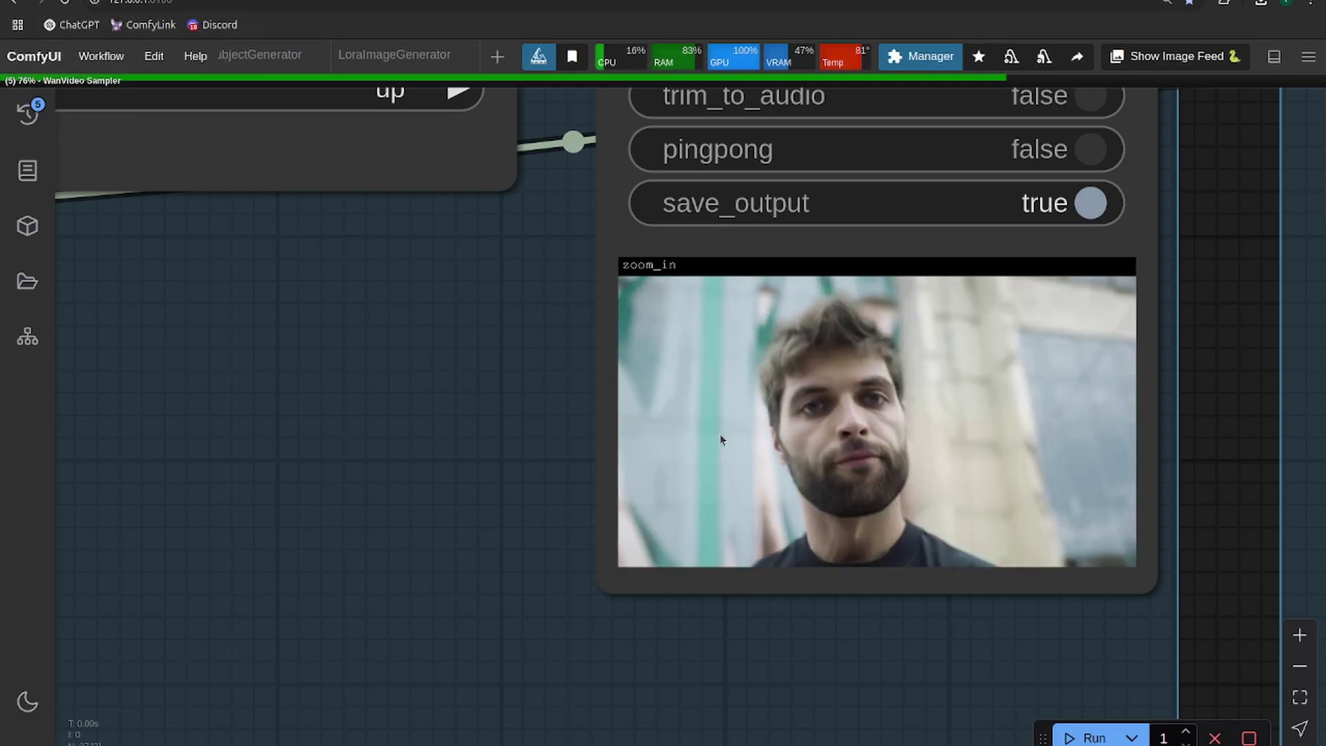
scroll(726, 435, down, 2)
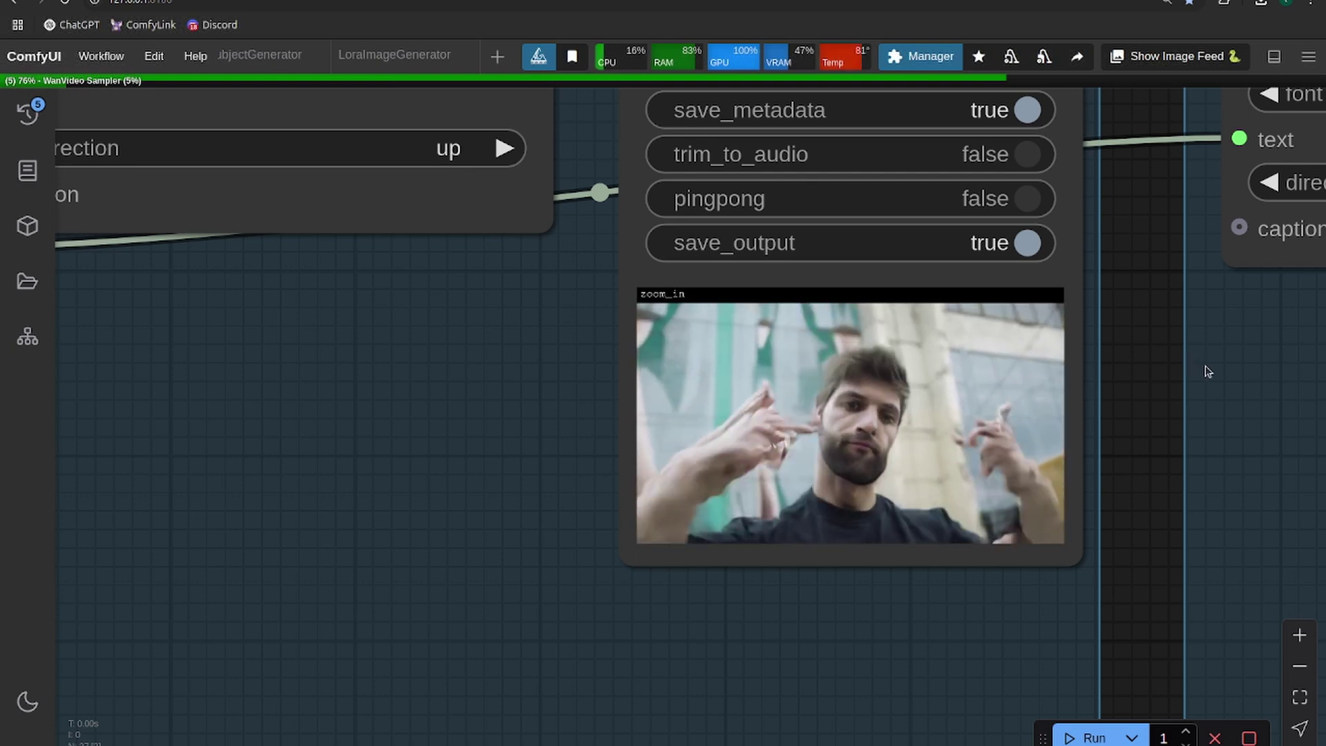
scroll(1205, 370, down, 10)
scroll(1092, 245, up, 8)
- Zoom onto the side-by-side Original versus zoom_in comparison preview
scroll(976, 482, up, 2)
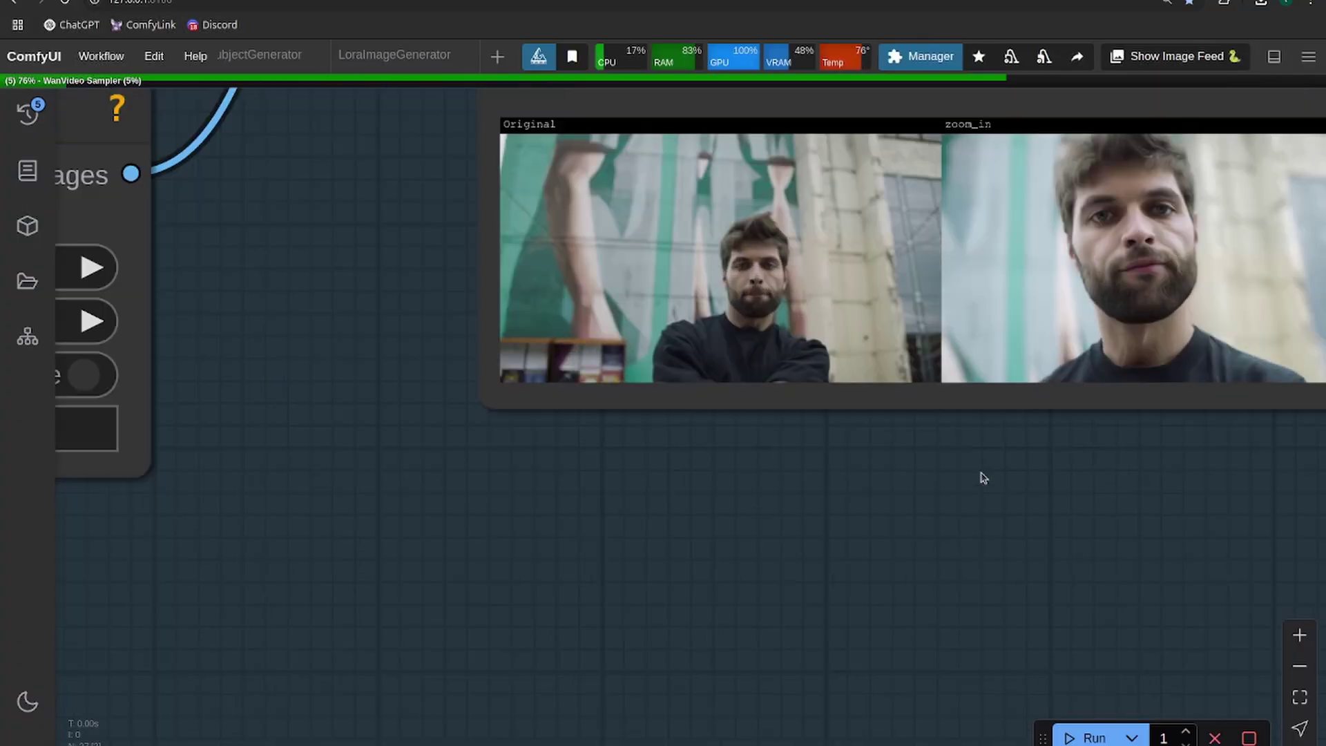
scroll(674, 231, up, 1)
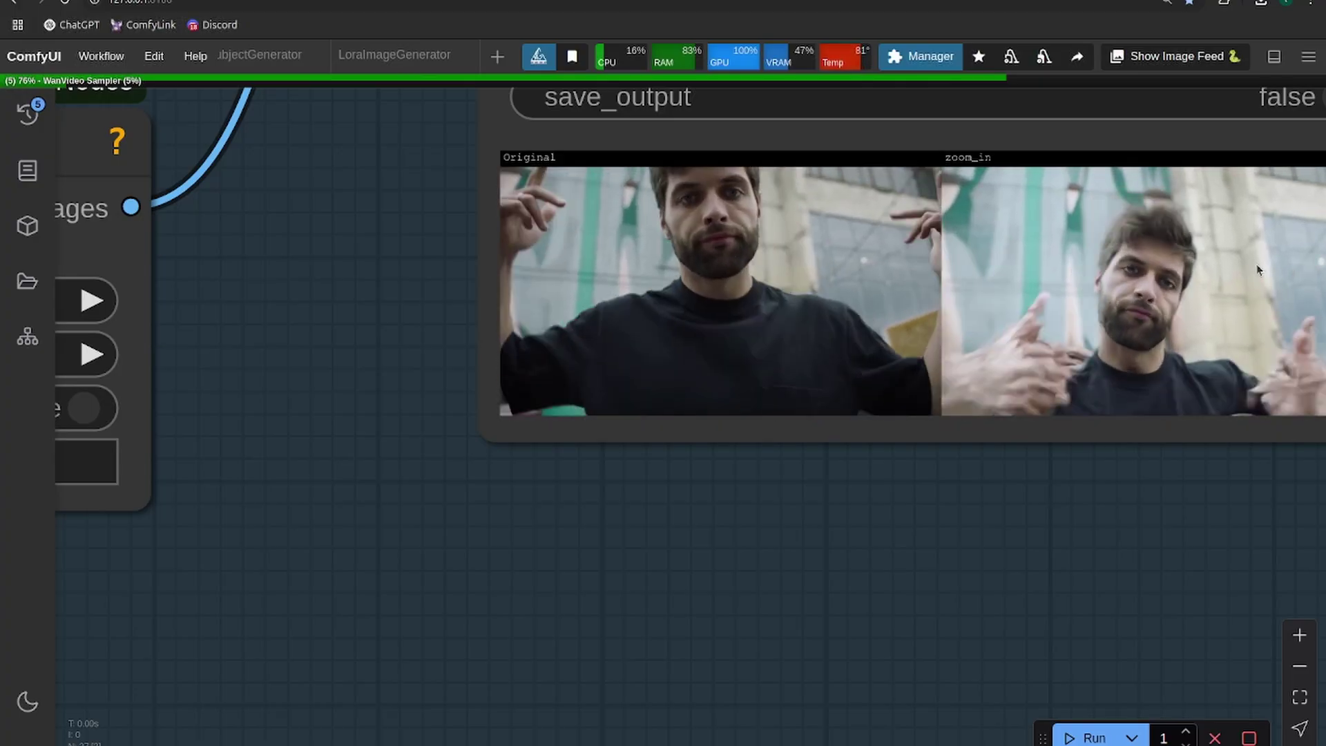
scroll(1256, 275, down, 5)
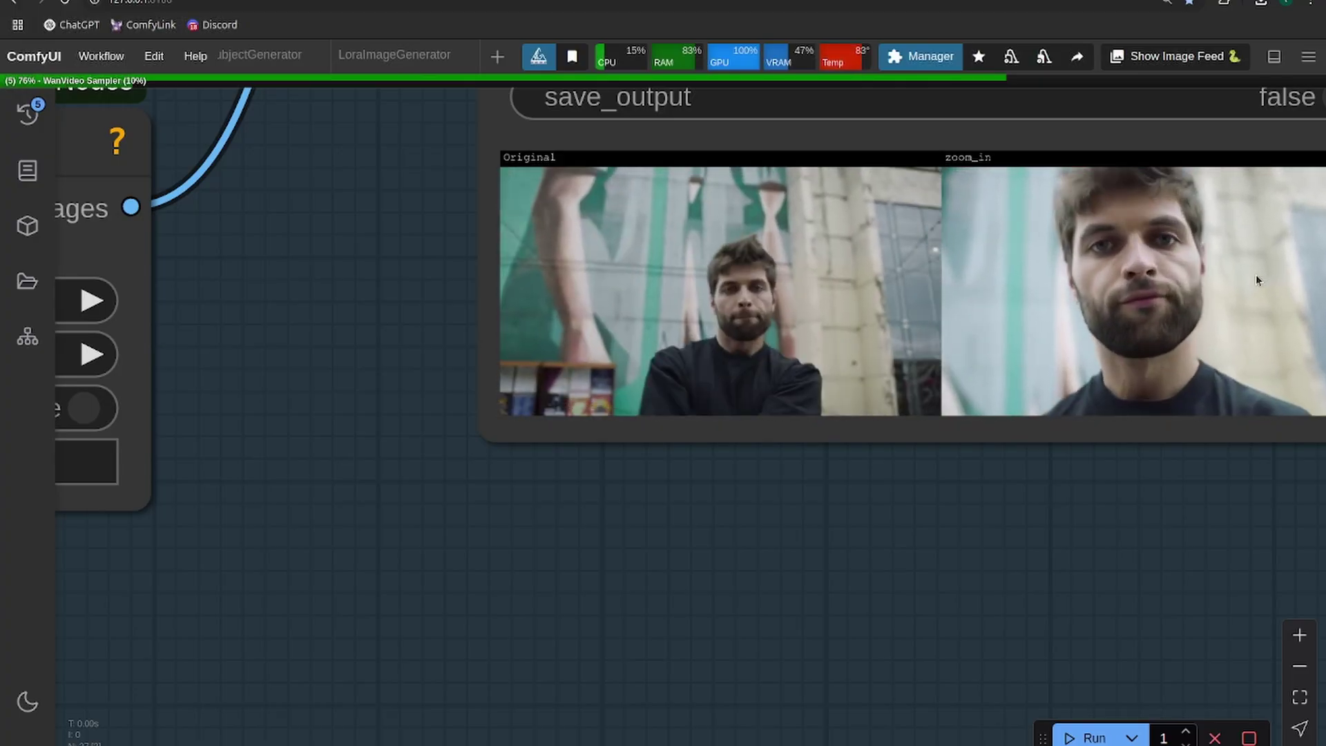
drag(1086, 413, 857, 459)
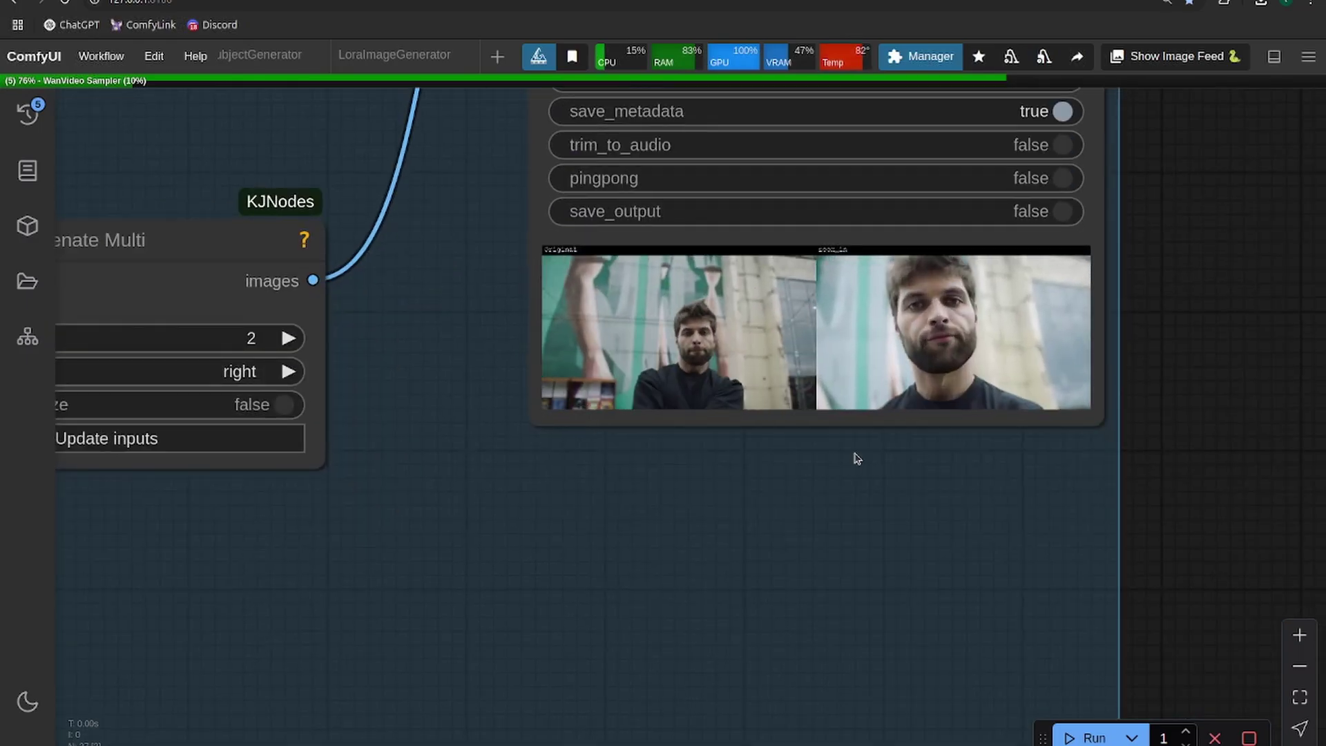
- Pan across the comparison node's settings, then scroll toward the Wan Model Loader group
scroll(838, 380, up, 2)
drag(844, 521, 736, 564)
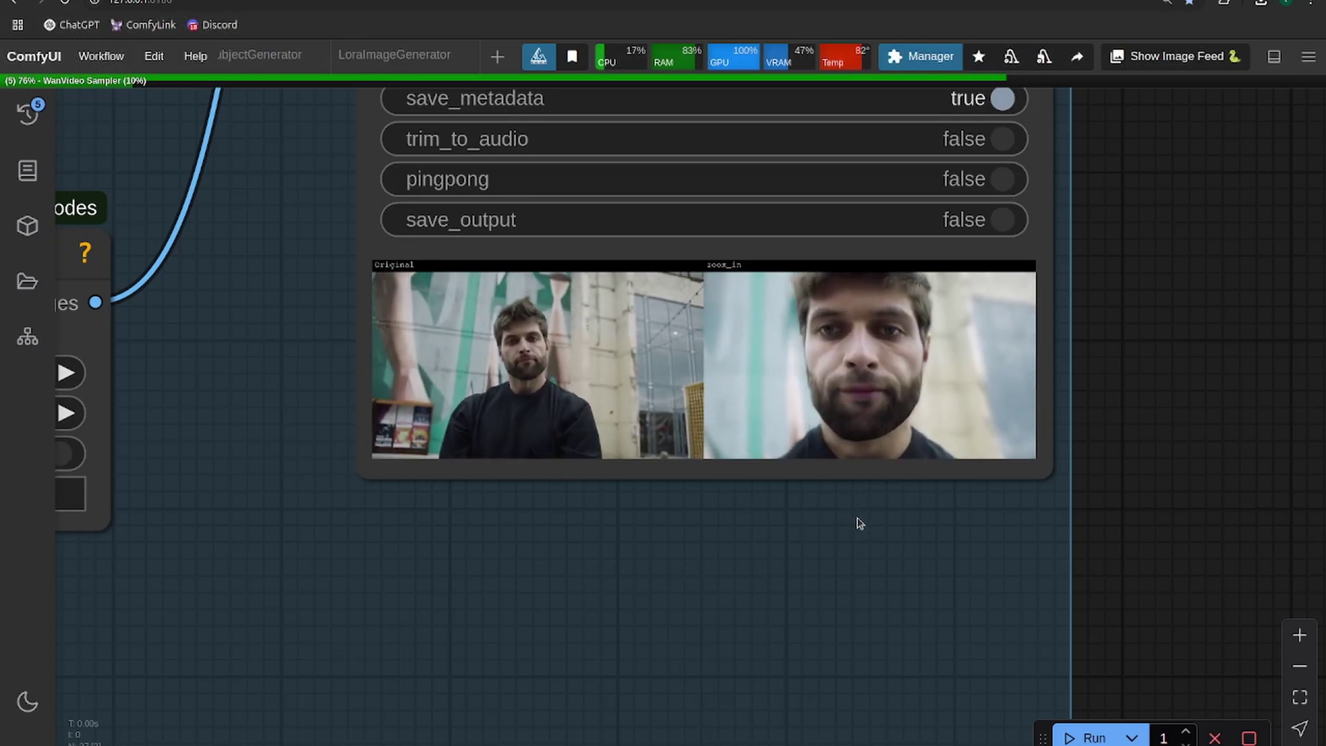
drag(724, 514, 785, 574)
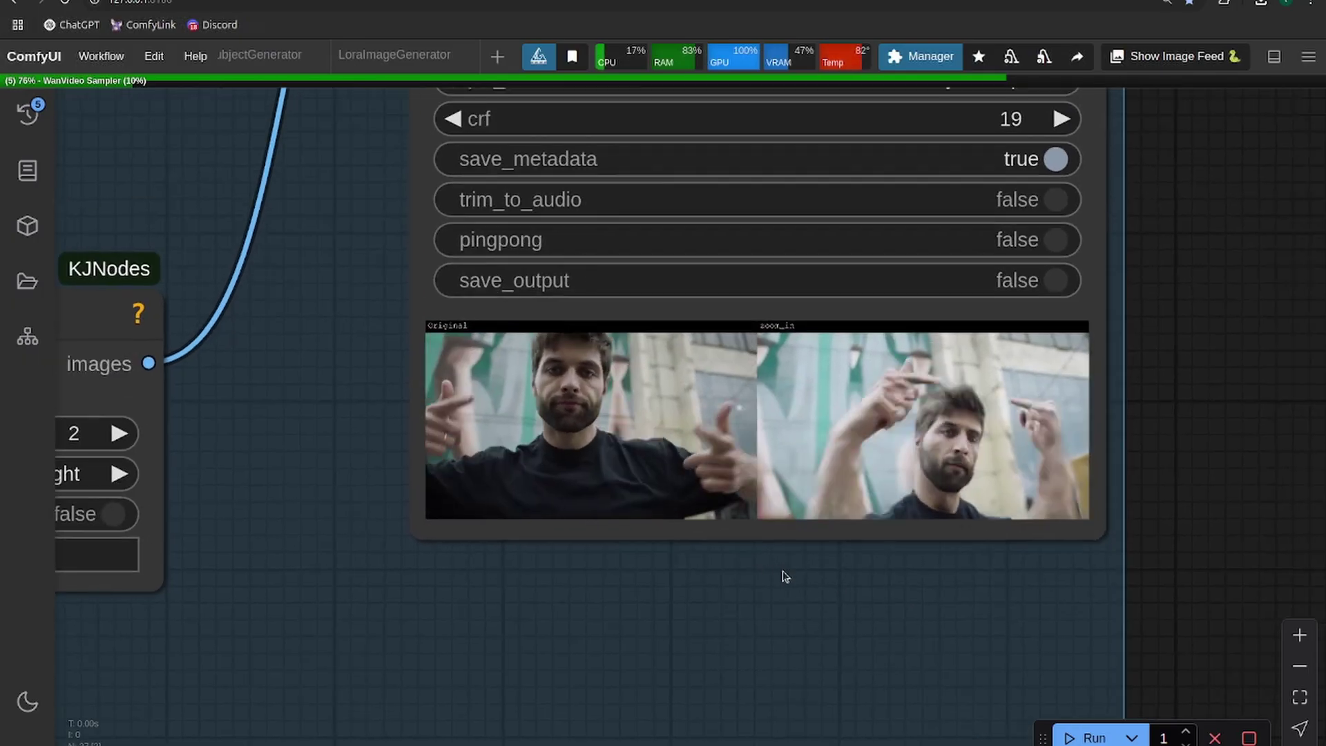
scroll(794, 565, down, 1)
scroll(794, 565, down, 1)
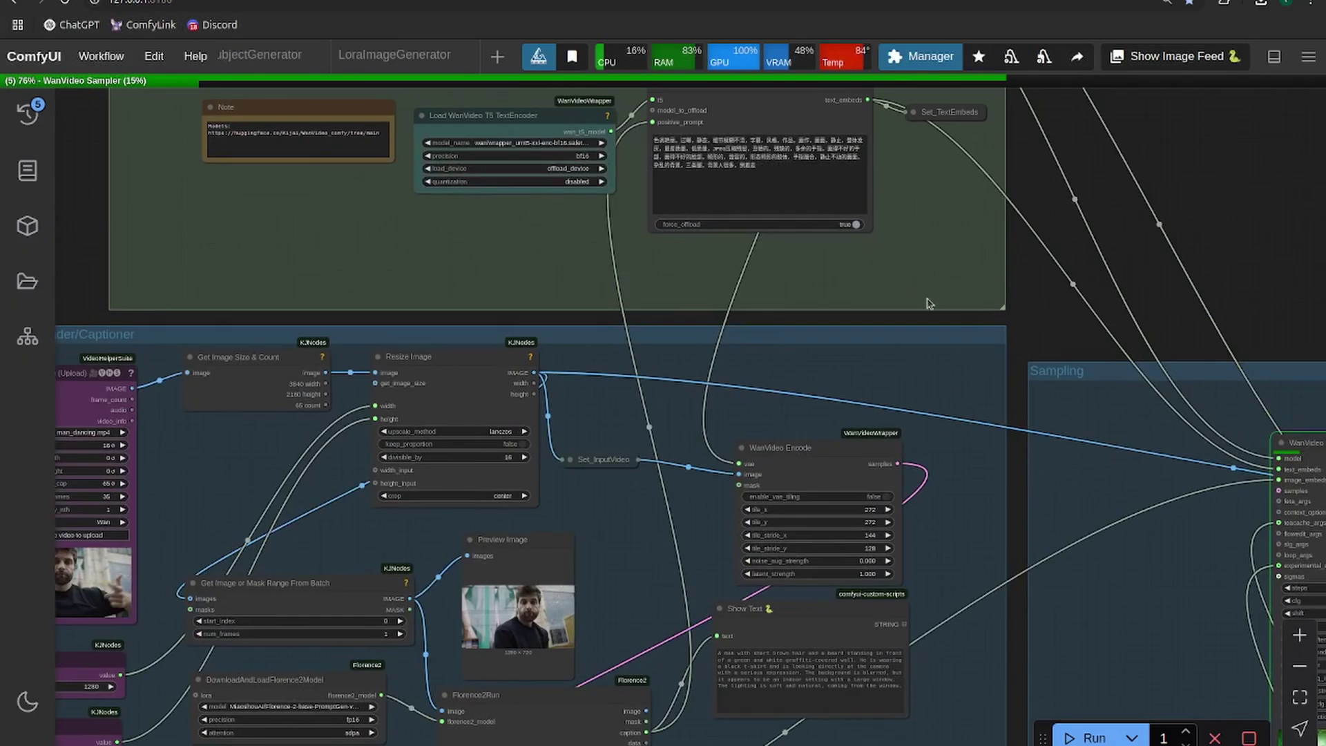
scroll(925, 325, up, 10)
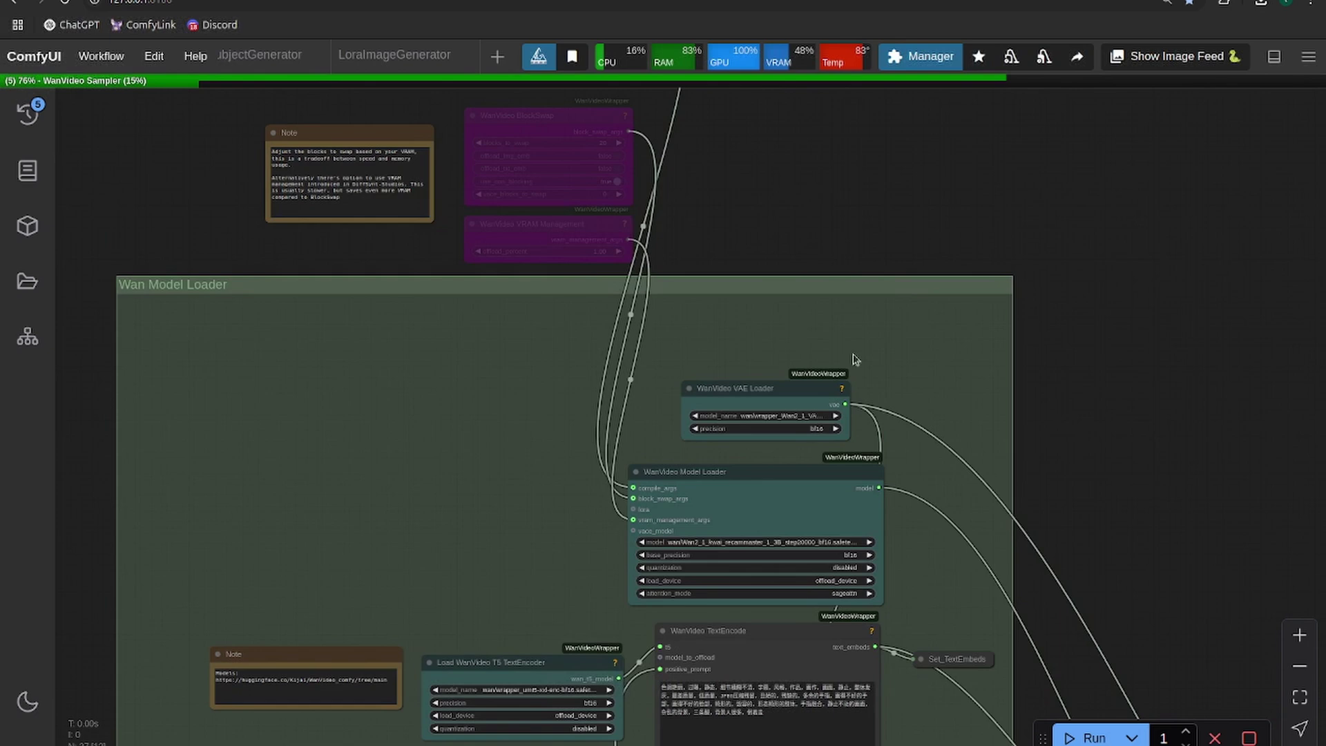
- Set WanVideo BlockSwap's blocks_to_swap to 40, leaving the node bypassed
scroll(855, 359, up, 4)
scroll(856, 359, left, 3)
scroll(867, 373, up, 4)
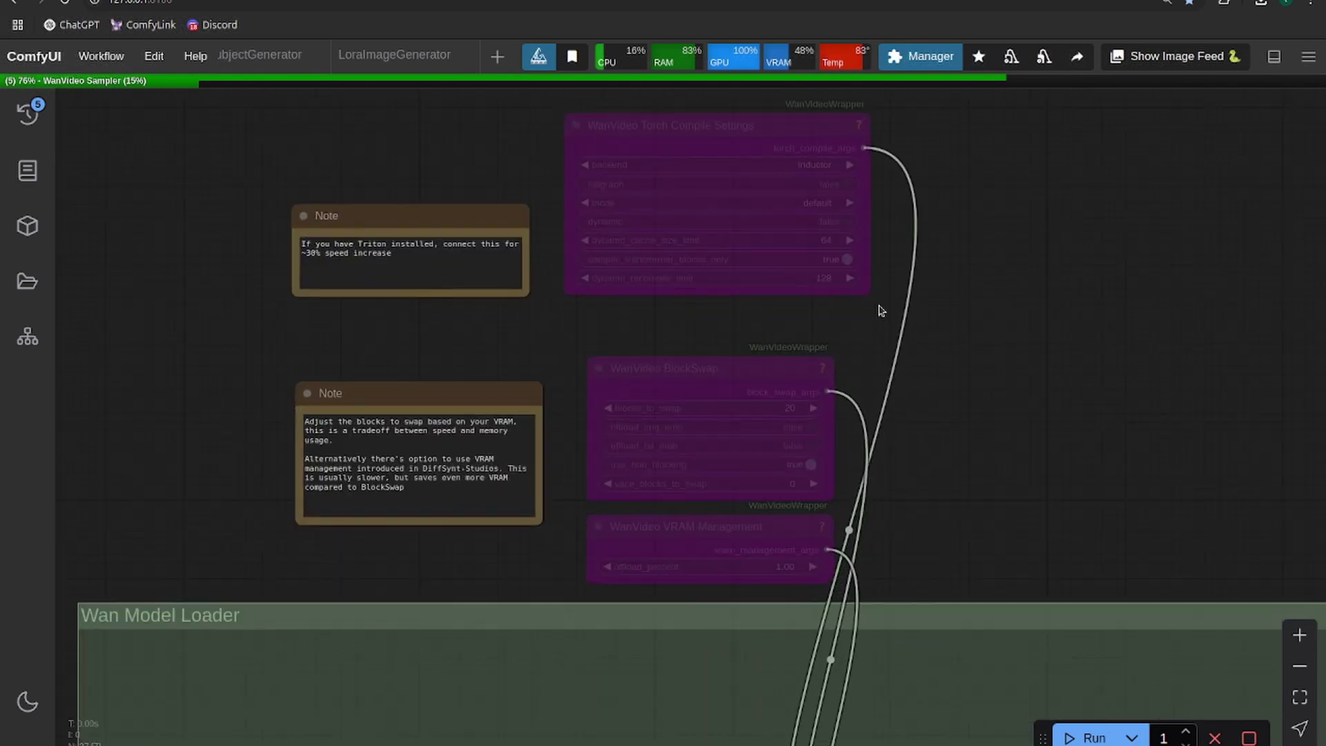
scroll(924, 331, up, 1)
scroll(923, 331, left, 2)
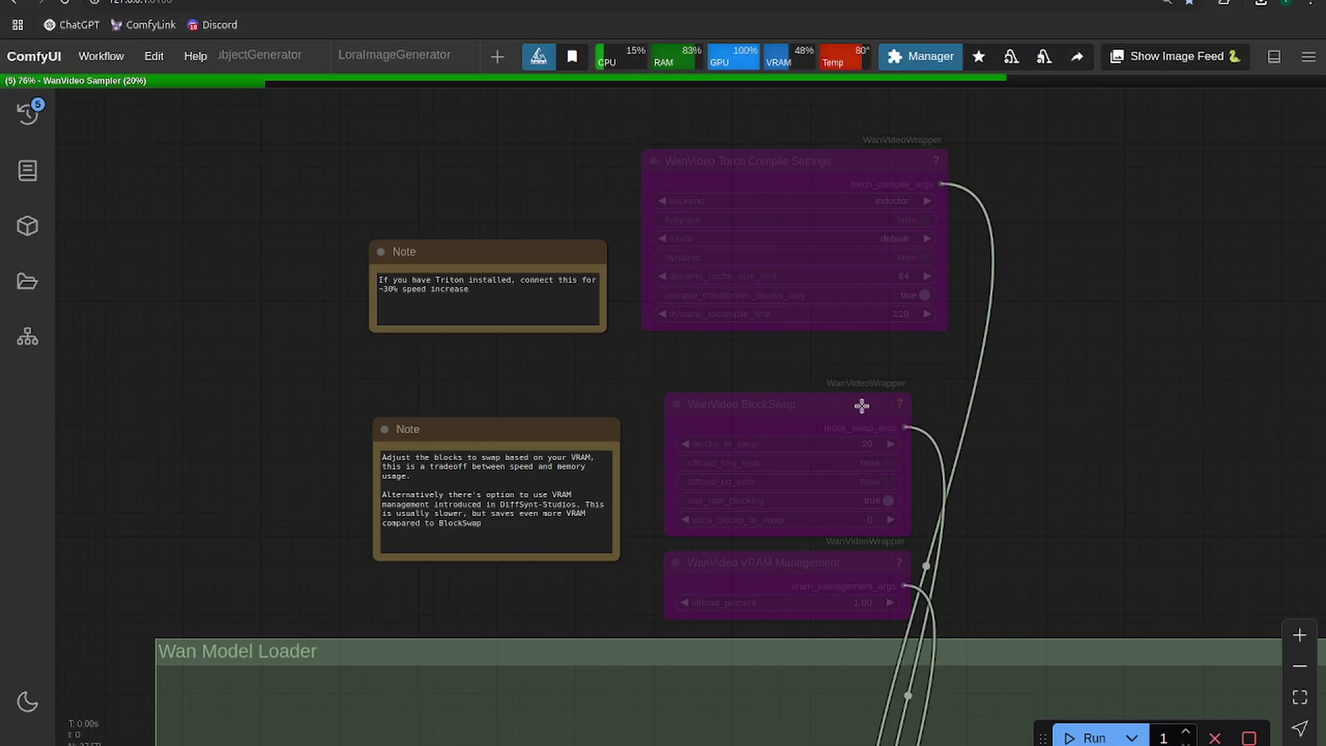
scroll(1176, 343, down, 1)
scroll(1177, 344, left, 1)
click(831, 489)
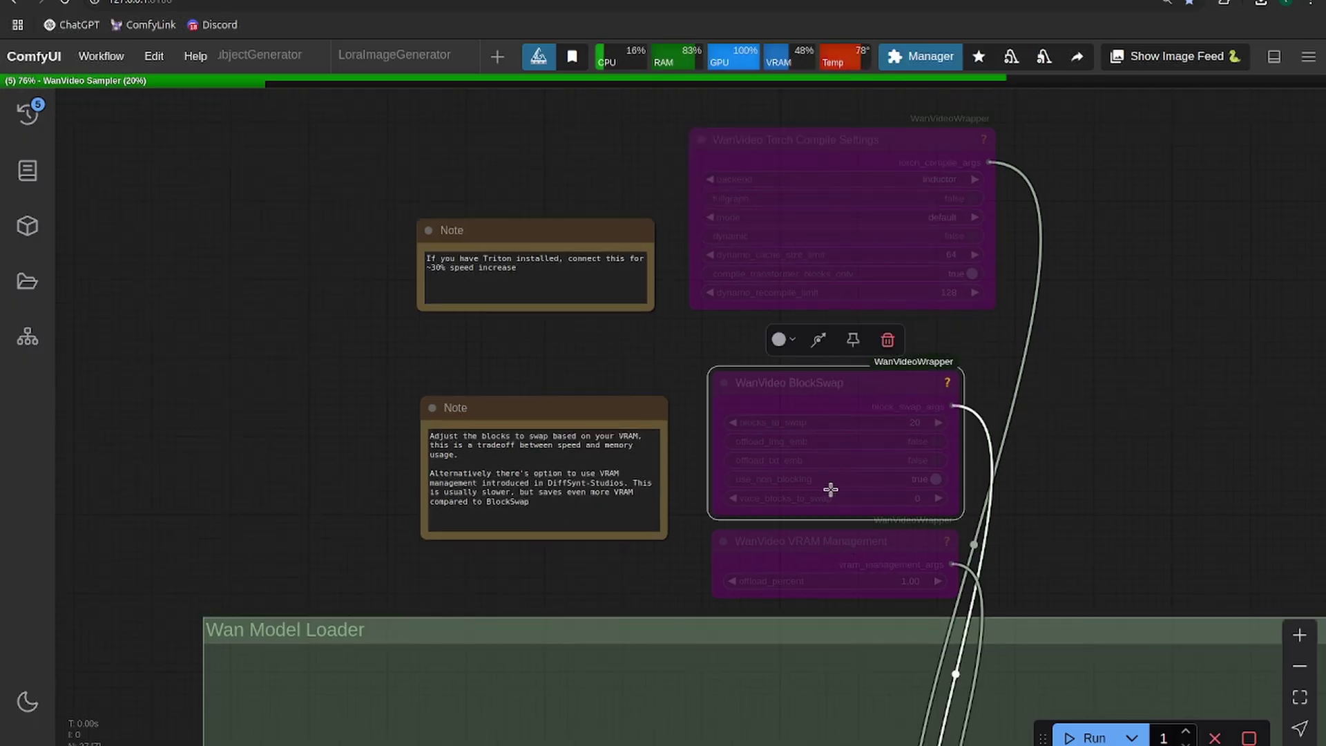
right_click(794, 388)
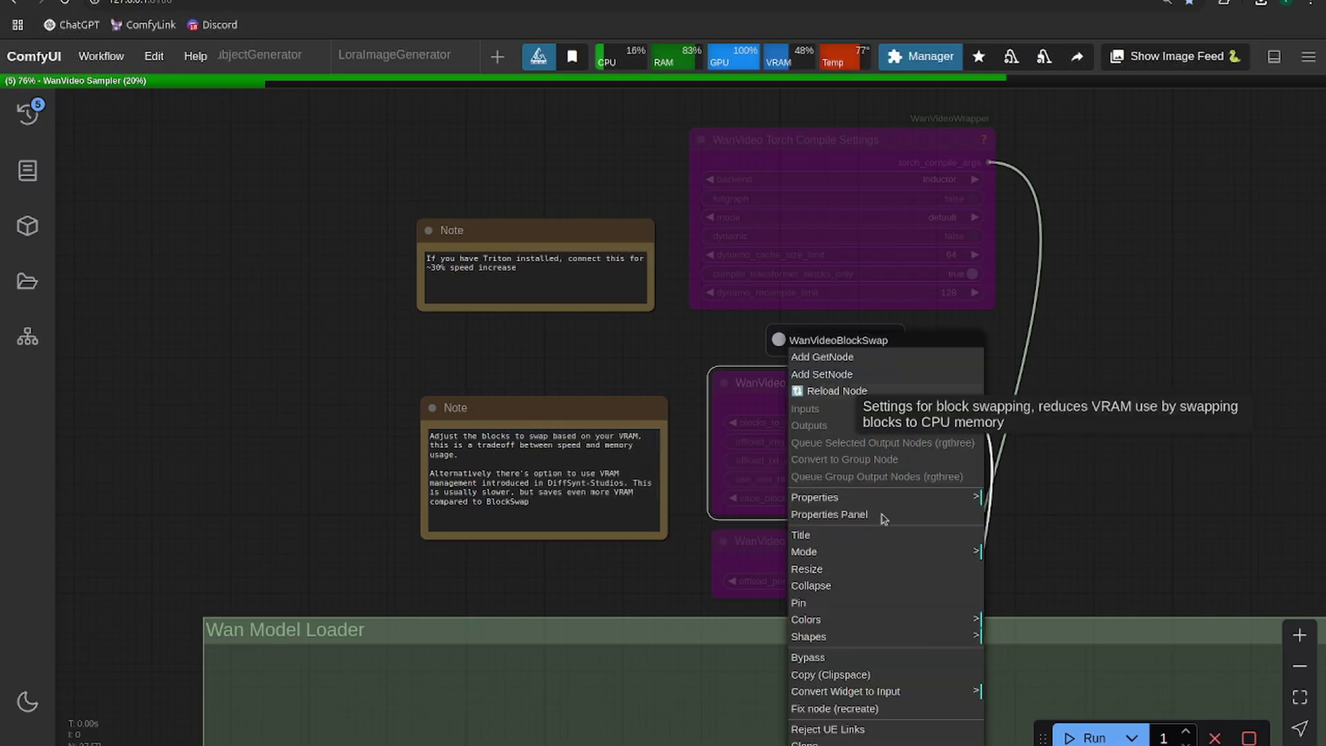
click(842, 657)
click(879, 423)
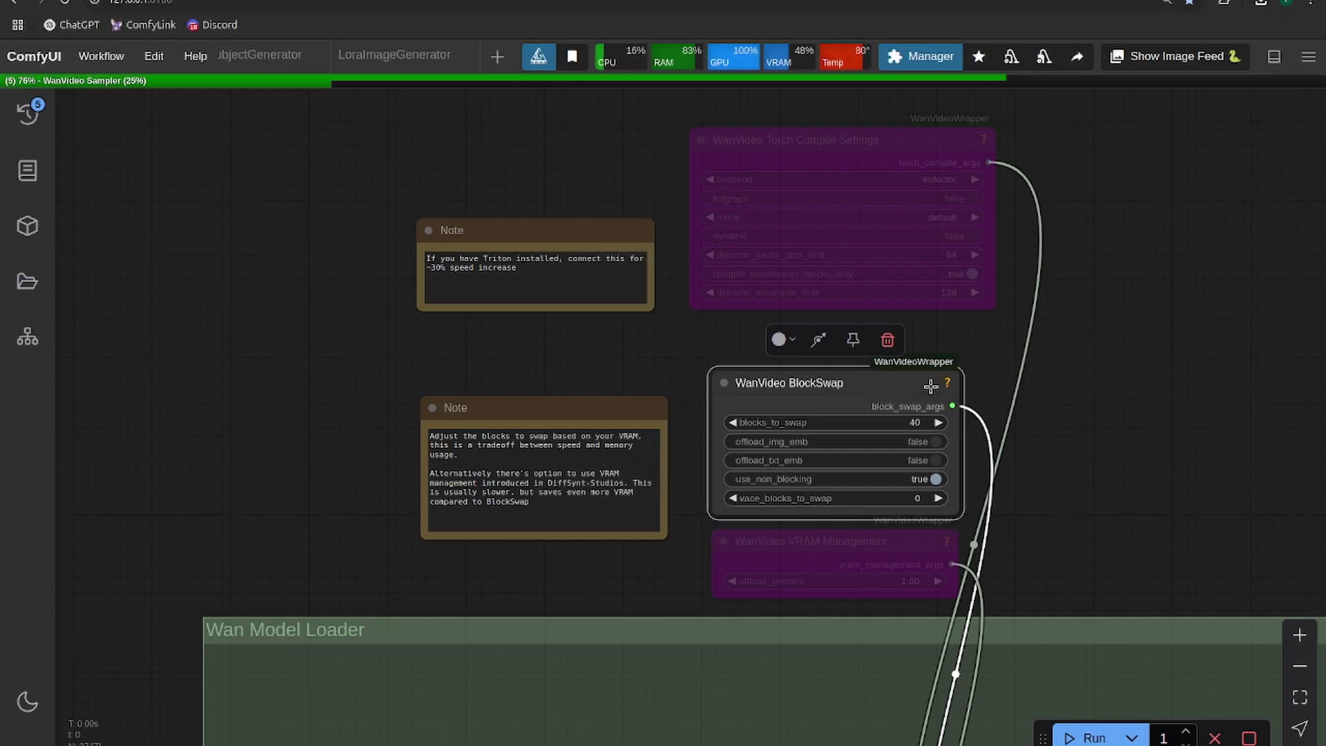
click(820, 343)
- Enable the VRAM Management node, which uses offload_percent 1.00
right_click(855, 550)
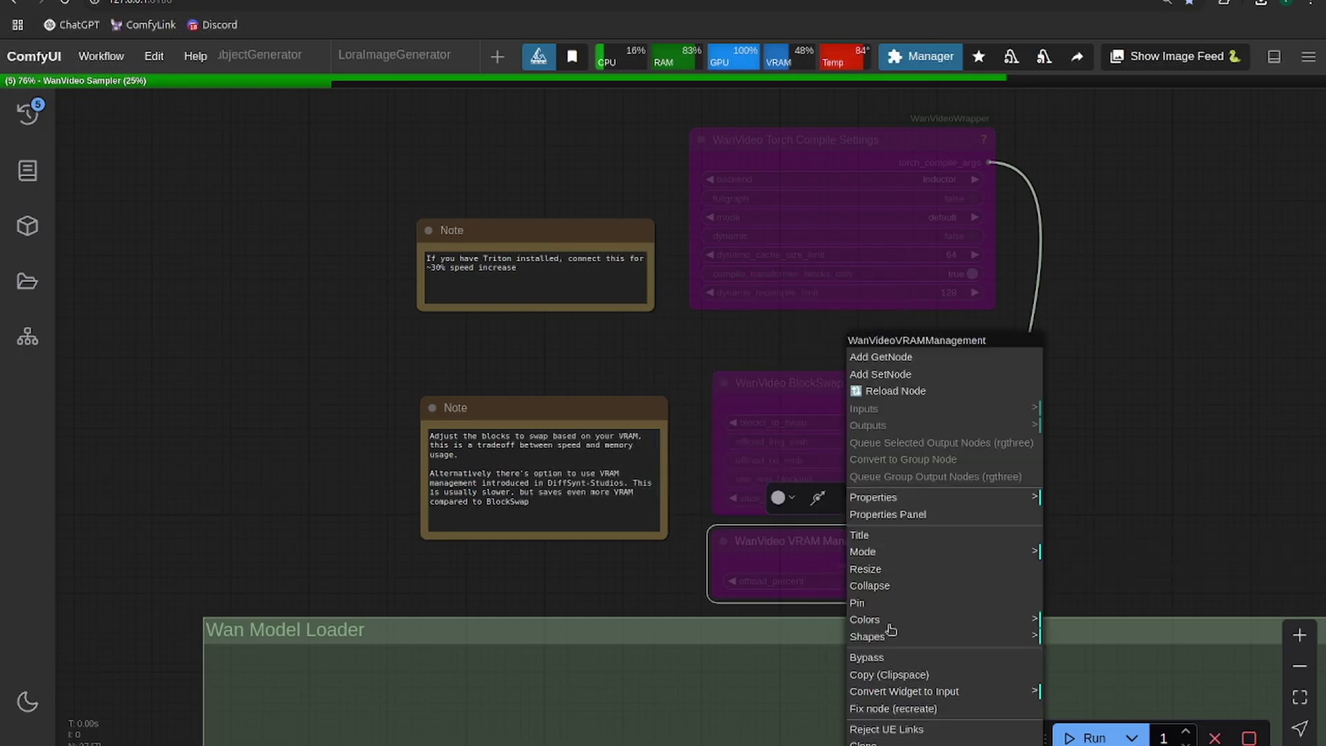
click(872, 659)
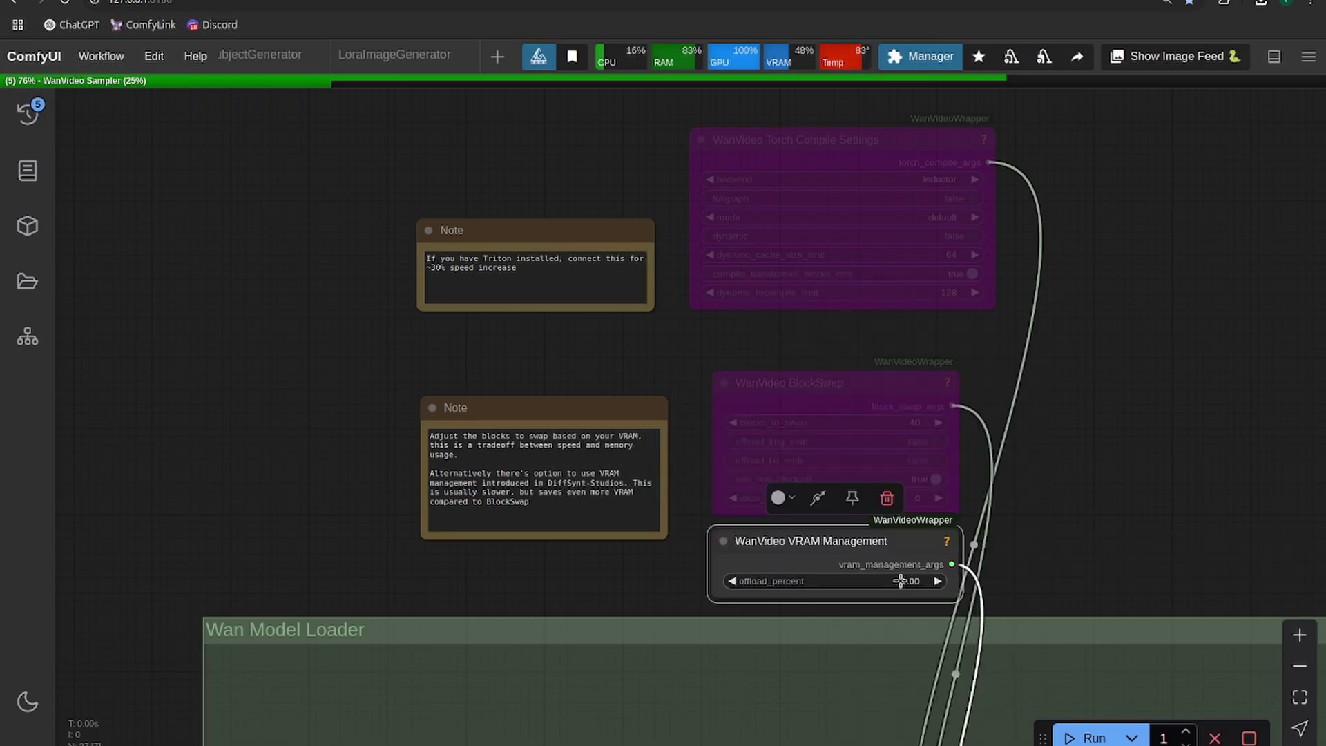
scroll(1042, 473, down, 3)
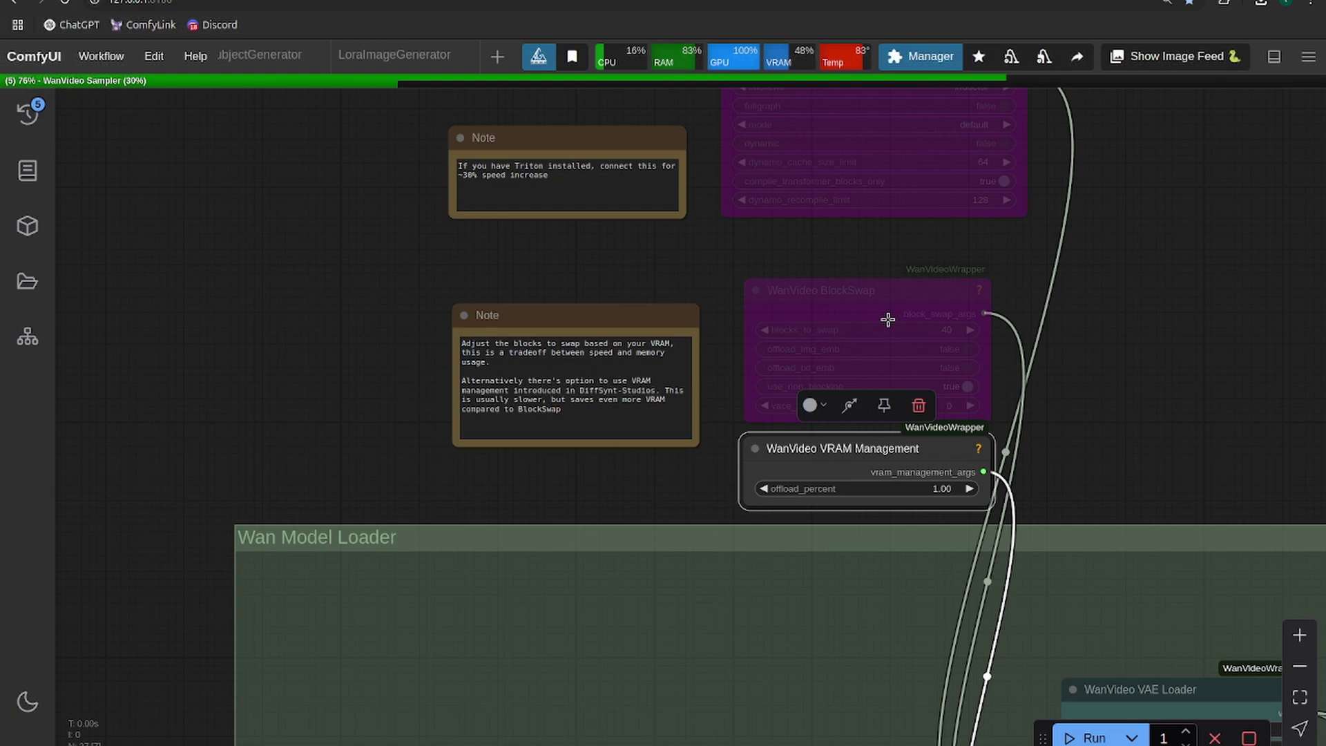
- Bypass VRAM Management and enable the Torch Compile Settings node
click(850, 407)
scroll(745, 250, up, 5)
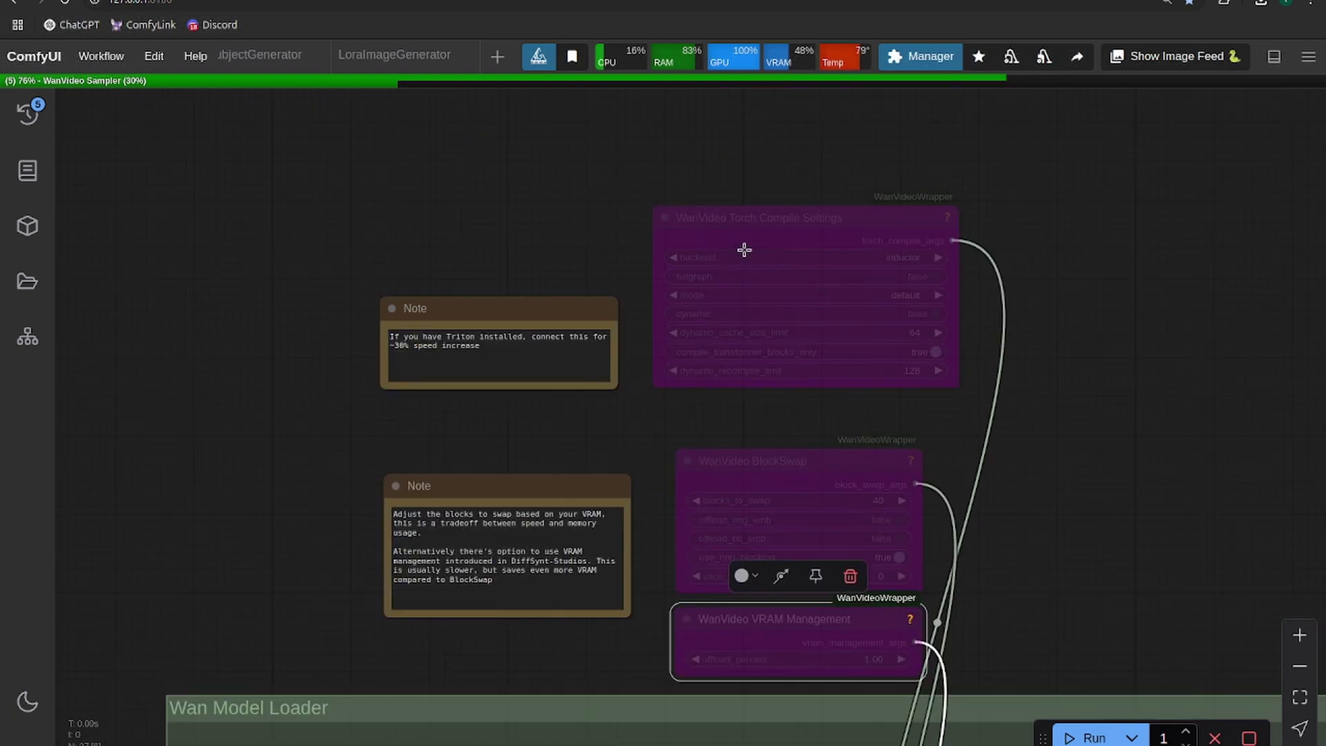
click(740, 229)
right_click(737, 216)
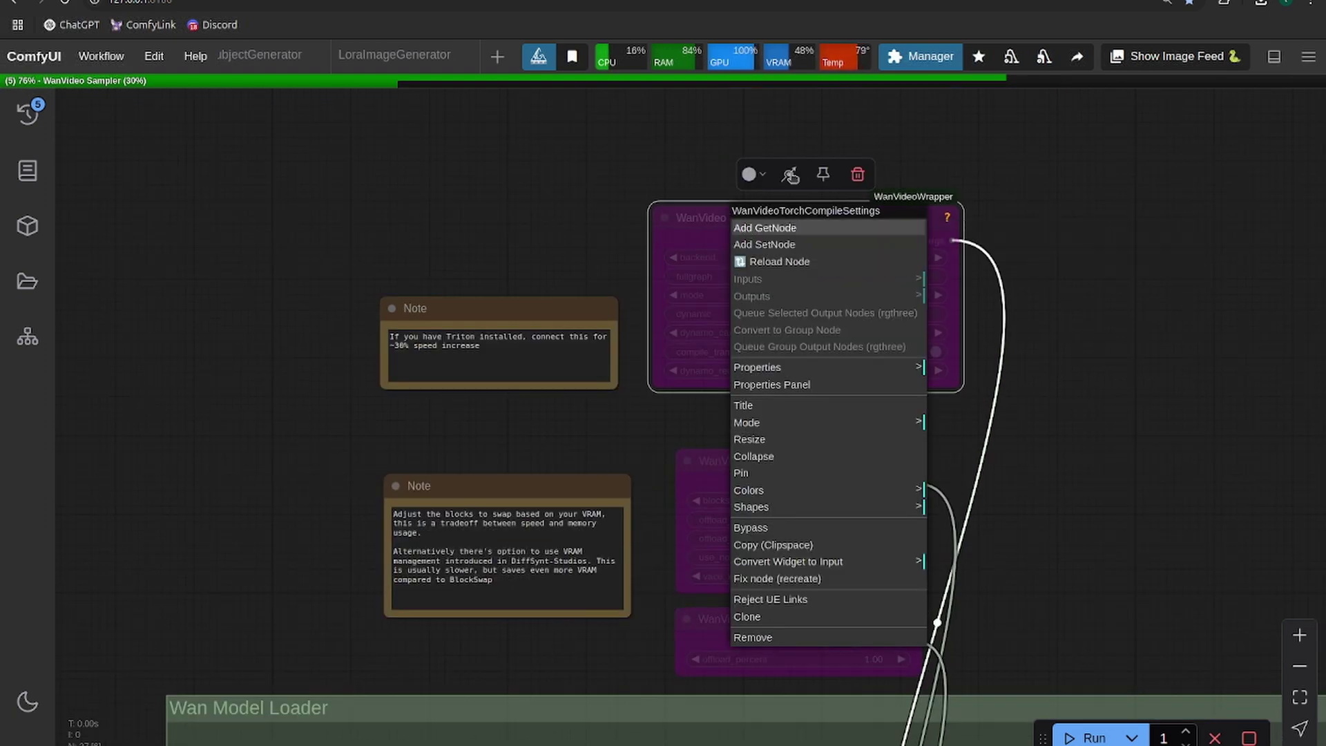
click(794, 174)
- Move the Torch Compile Settings node slightly lower, then pan toward the sampler and camera pose visualizer
drag(1119, 228, 1070, 231)
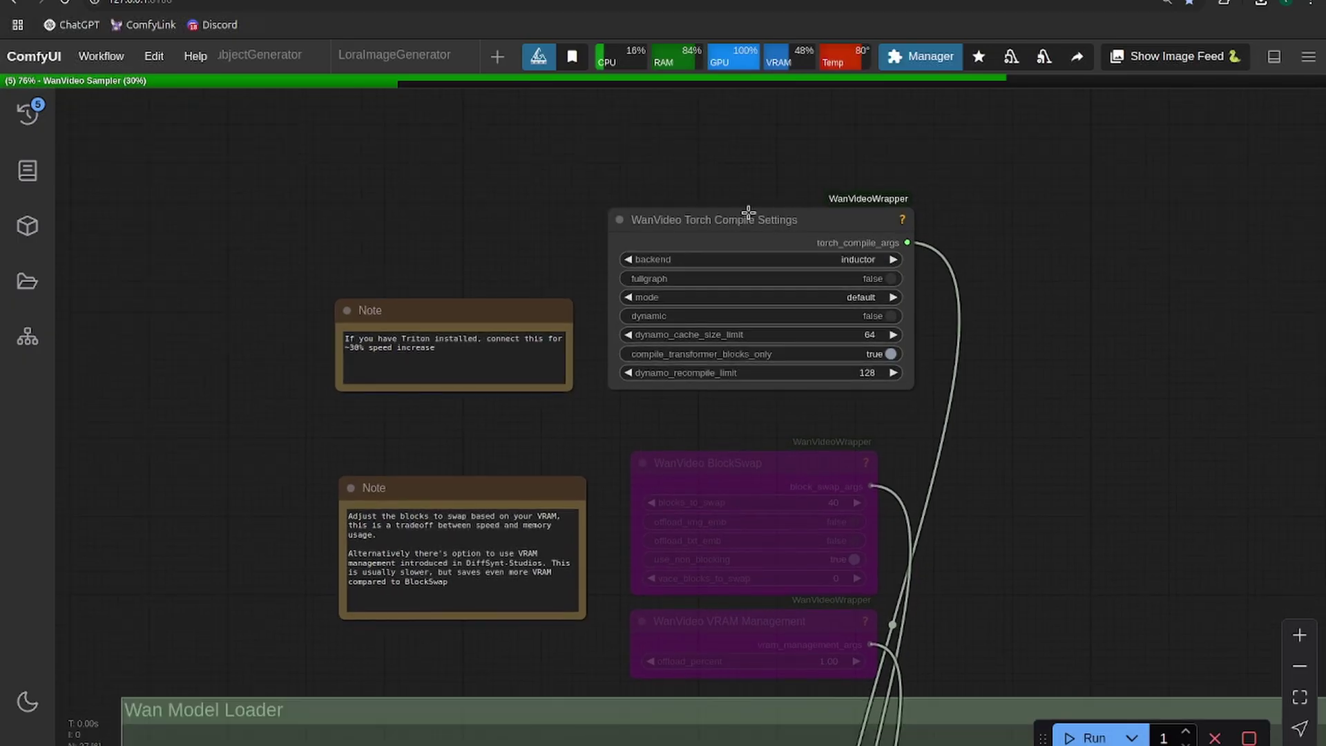
drag(746, 220, 775, 270)
click(1162, 347)
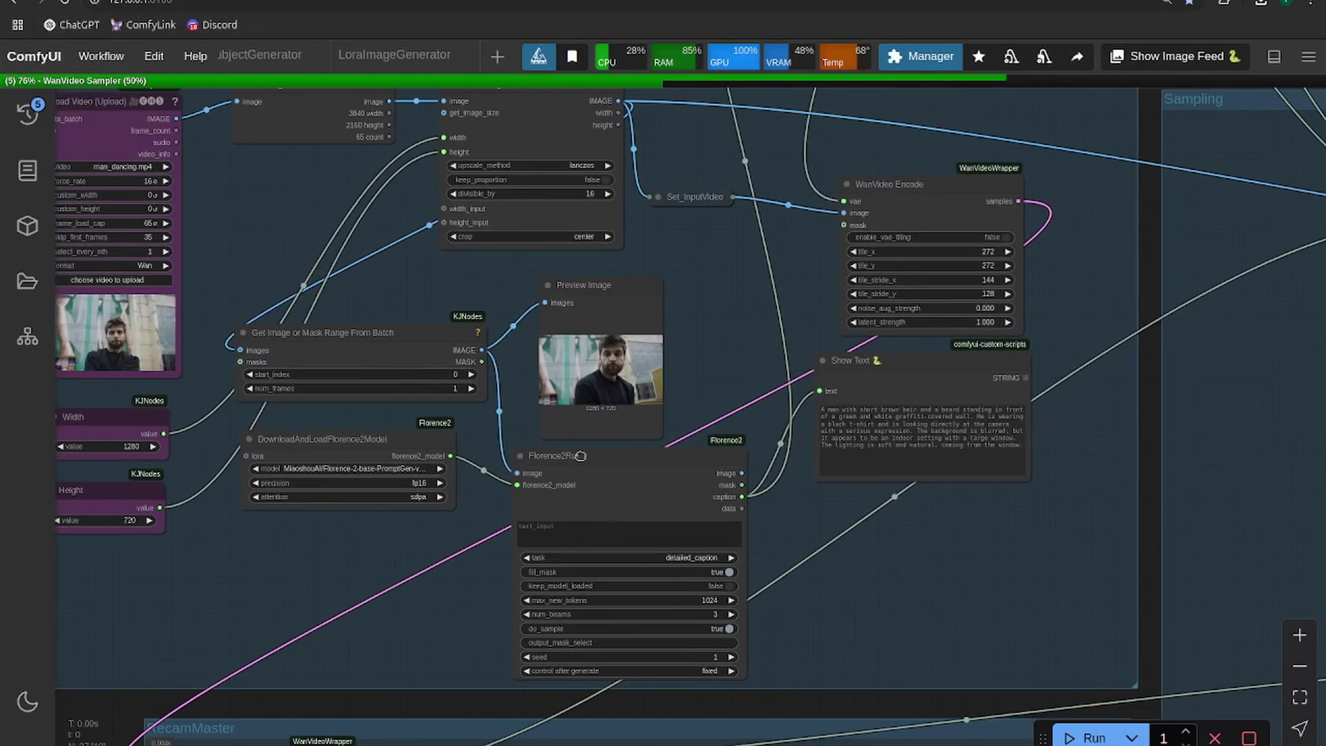
drag(580, 453, 183, 385)
drag(1004, 251, 1133, 0)
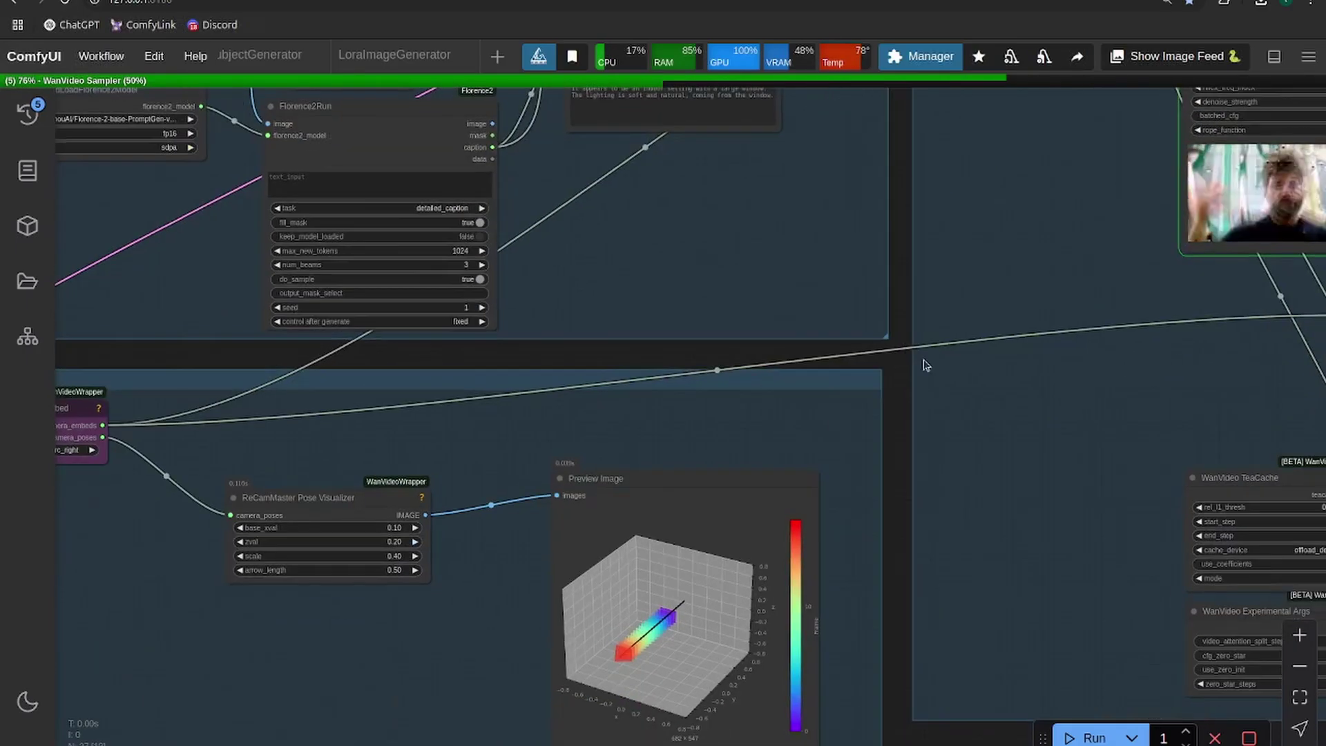
- Pan past the ReCamMaster camera nodes to the sampler and the Video Combine preview
drag(738, 491, 867, 367)
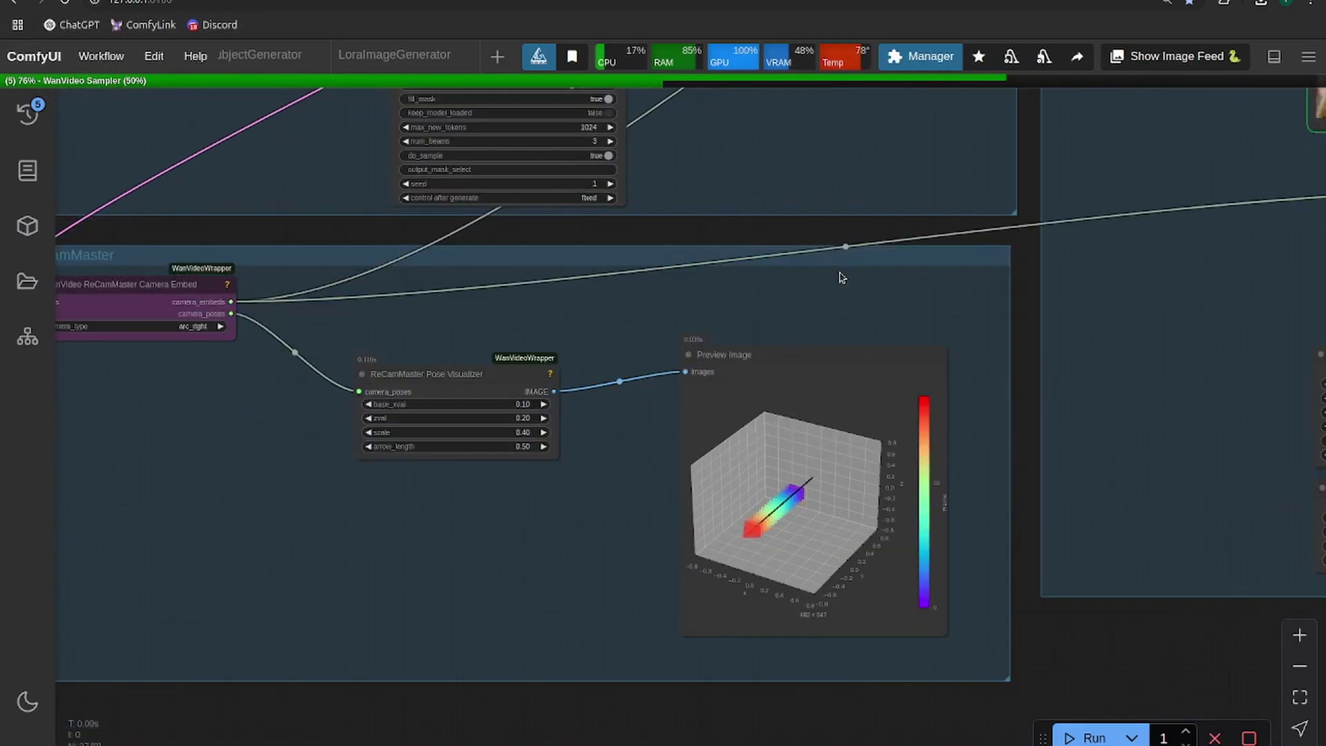
scroll(841, 278, down, 1)
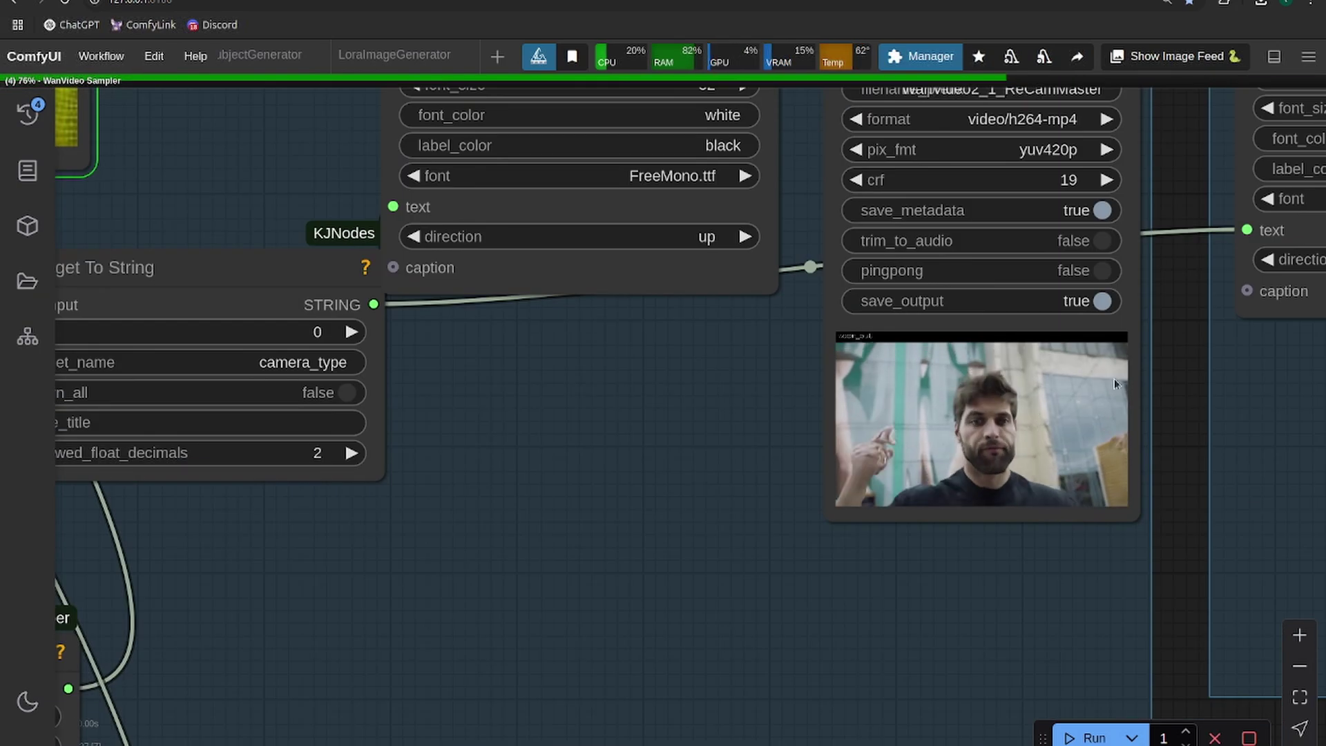
drag(1184, 372, 1180, 449)
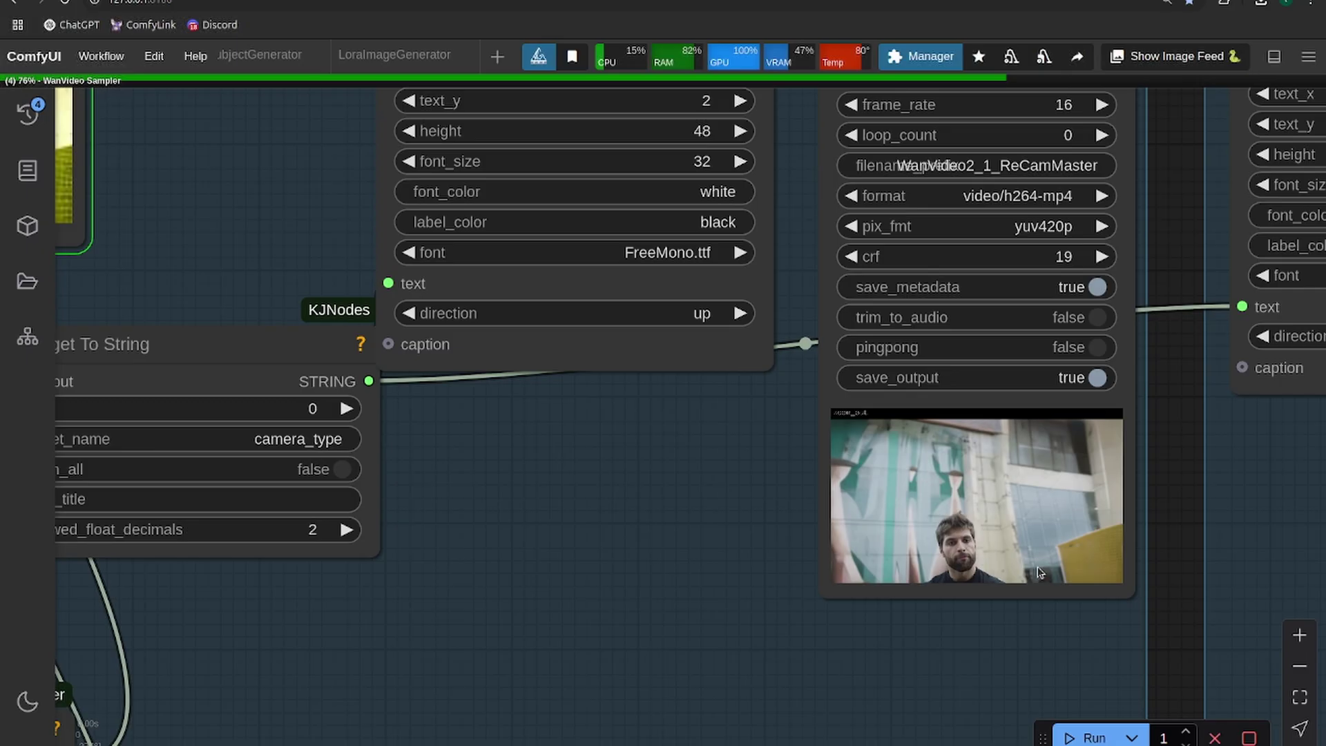
- Center and zoom into the Video Combine preview, then zoom out to show Widget To String and TeaCache nodes
drag(1160, 419, 1065, 412)
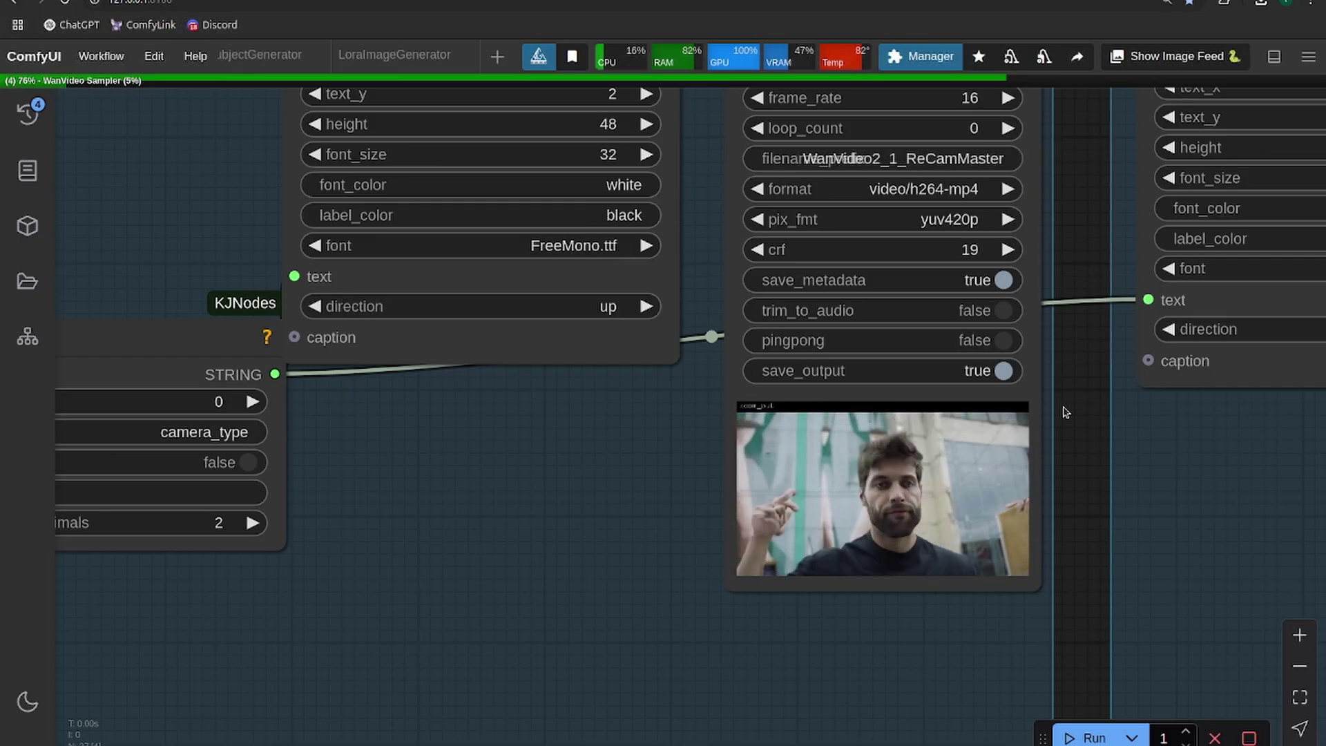
scroll(1066, 416, up, 2)
drag(1067, 524, 1100, 415)
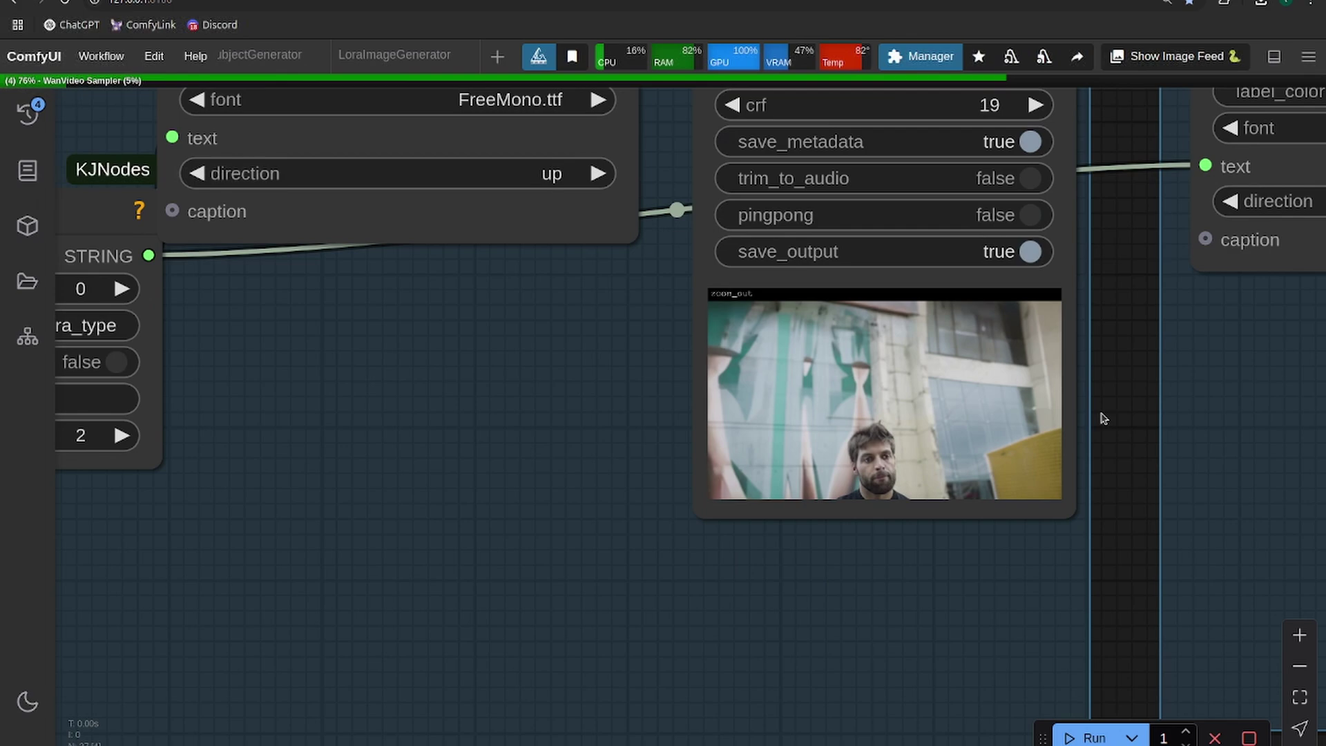
scroll(1099, 420, up, 2)
scroll(1113, 417, down, 5)
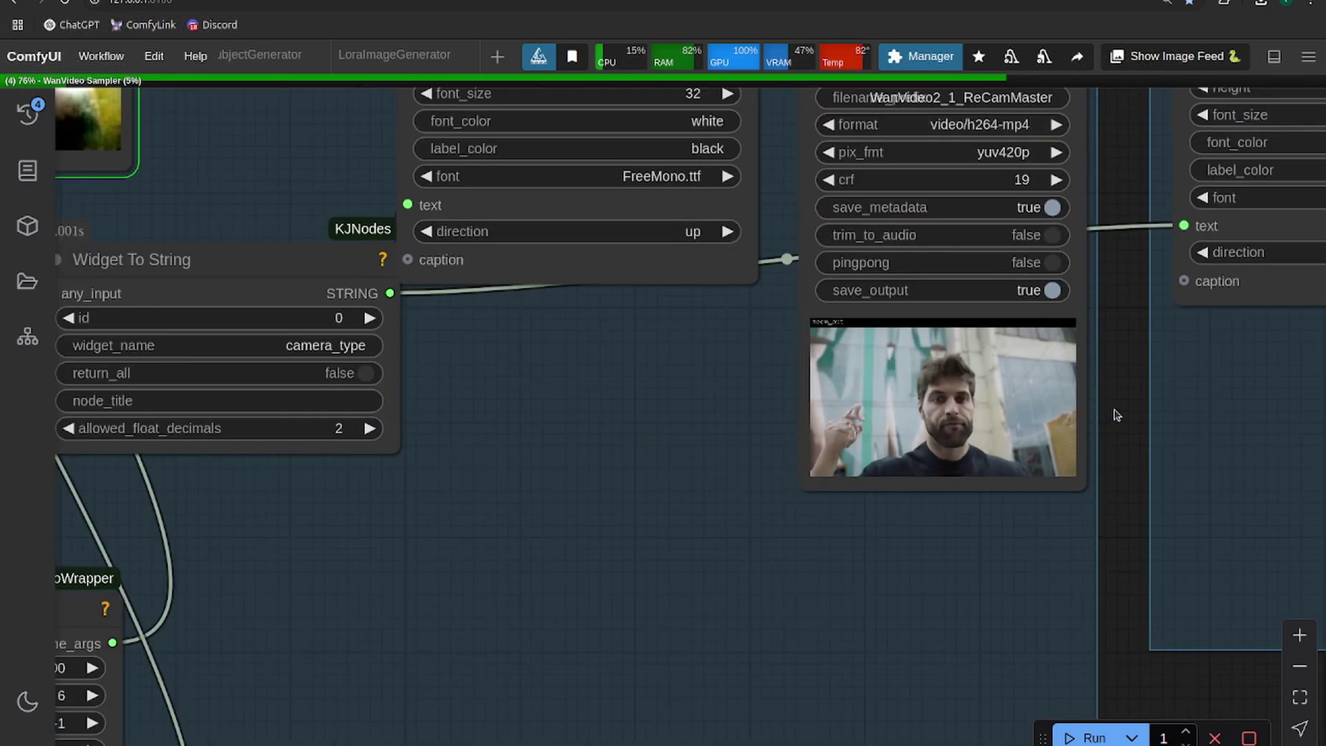
scroll(1098, 417, up, 3)
scroll(1129, 414, down, 4)
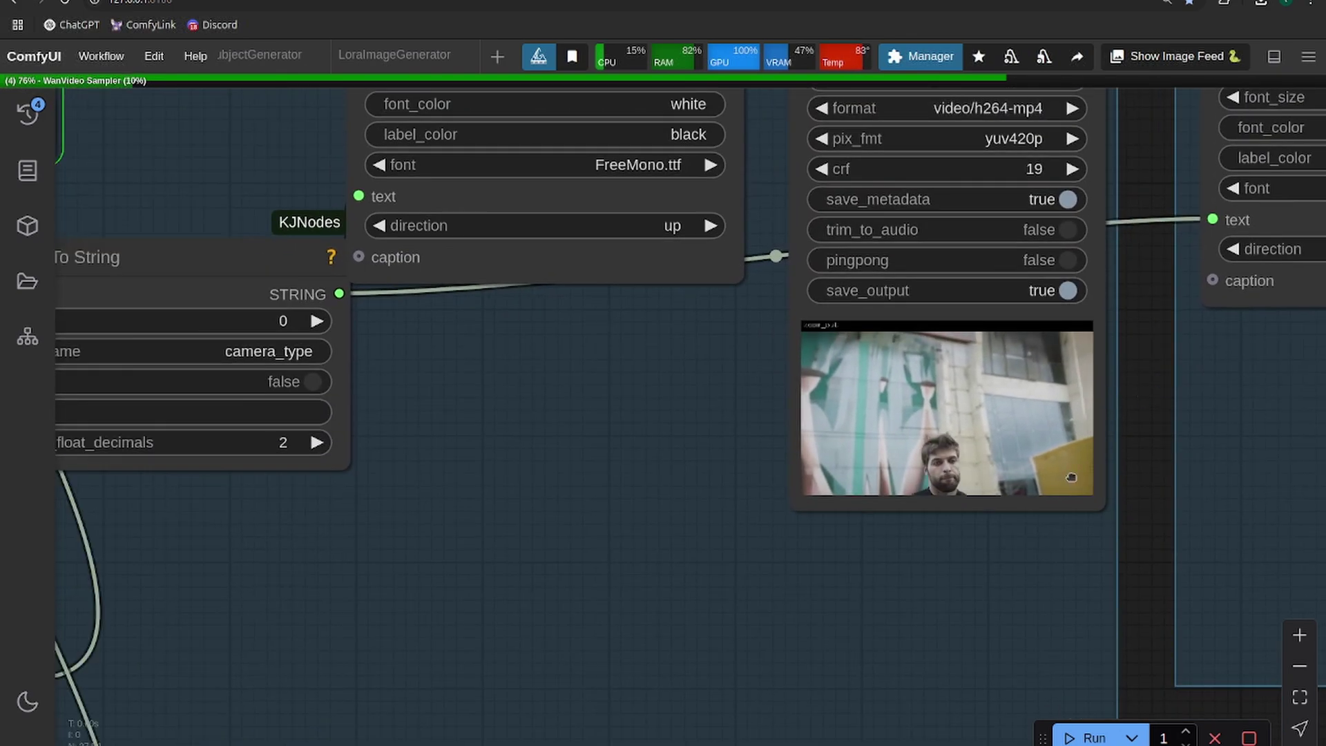